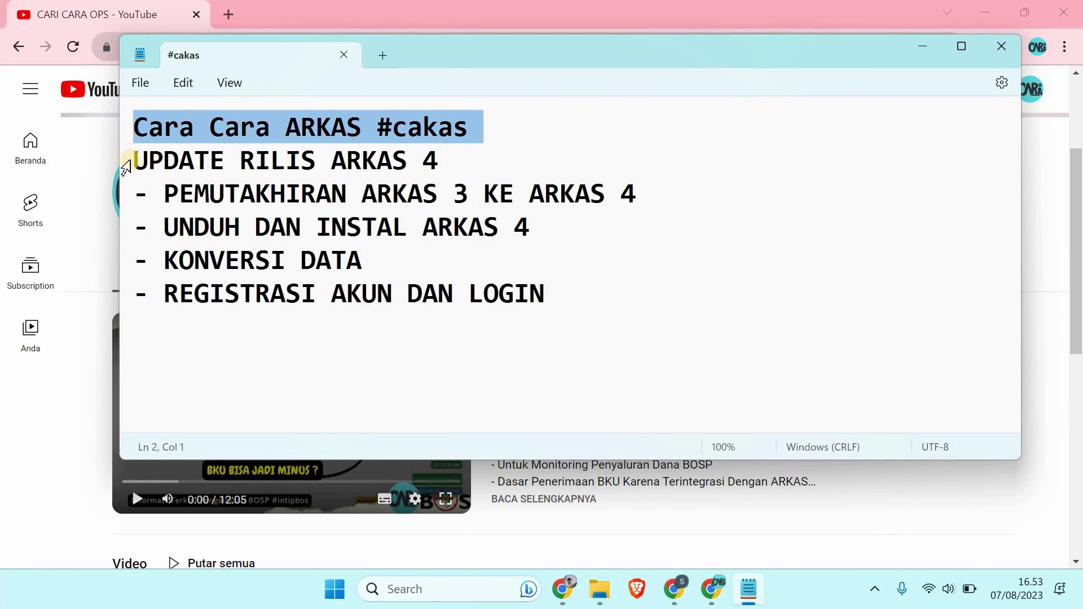
- Highlight the "UPDATE RILIS ARKAS 4" line in the notes, switch to Chrome and read the ARKAS 4 release banner
left_click(127, 167)
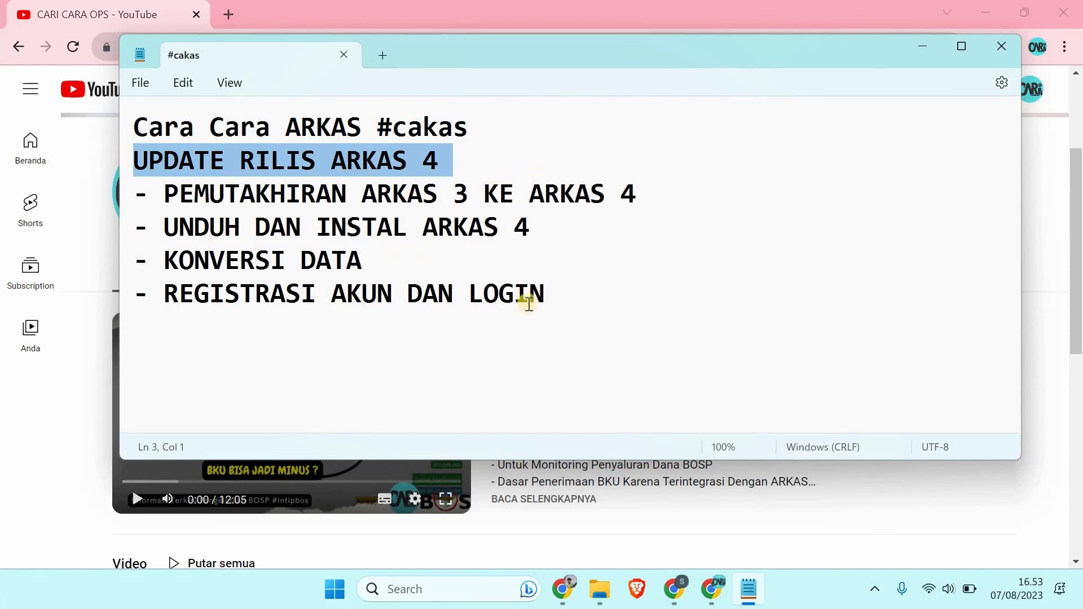
left_click(681, 599)
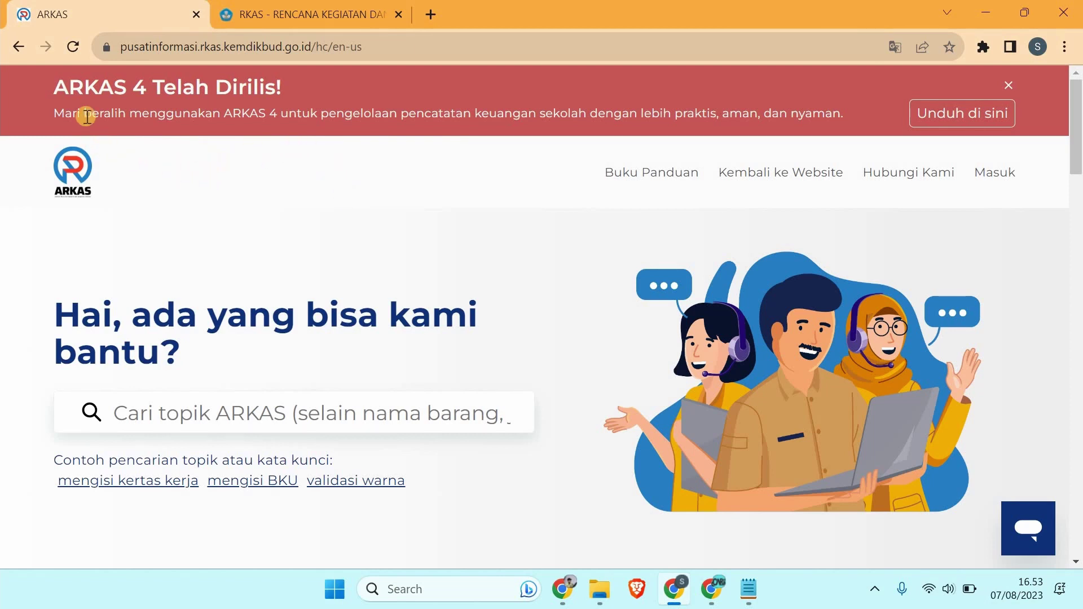
left_click_drag(84, 117, 718, 116)
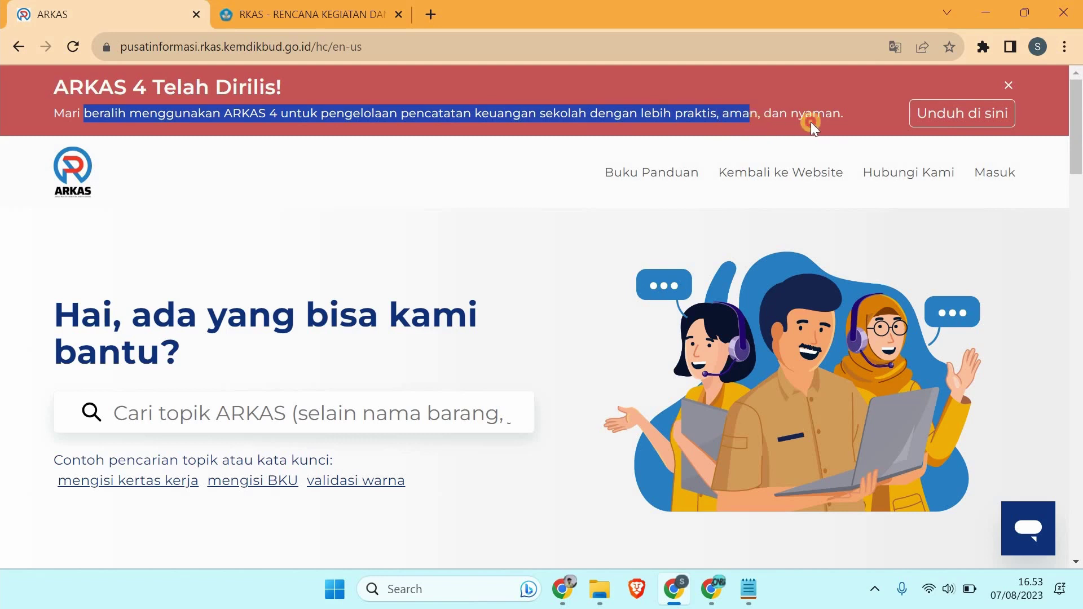
left_click_drag(811, 122, 824, 122)
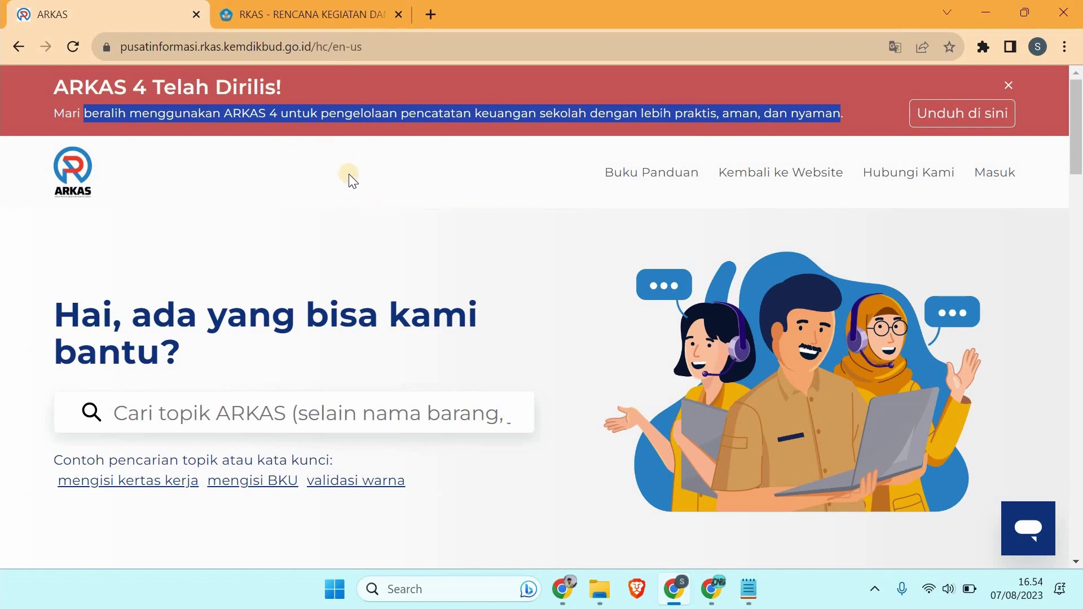
- Read through the version 4.0.4 release notes on the ARKAS download page, highlighting each resolved issue
left_click(304, 19)
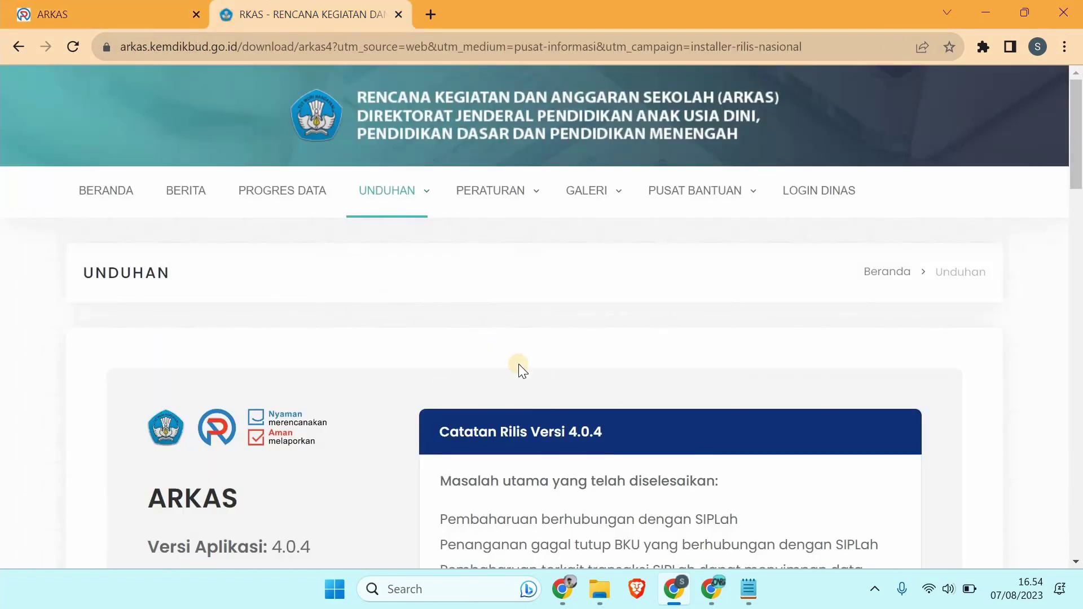
scroll(518, 364, "down", 3)
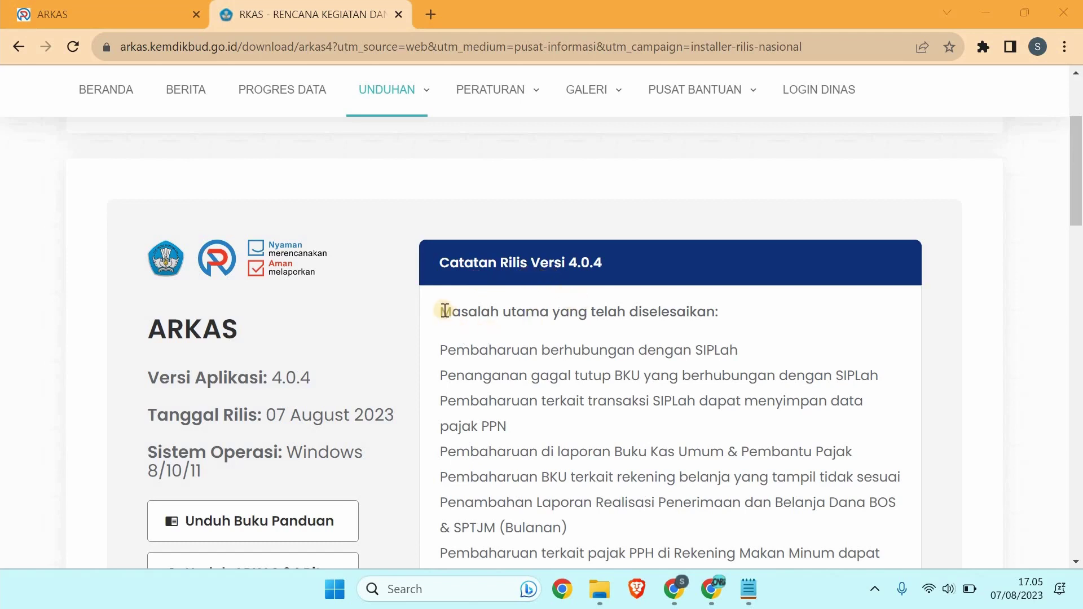
left_click_drag(445, 311, 709, 313)
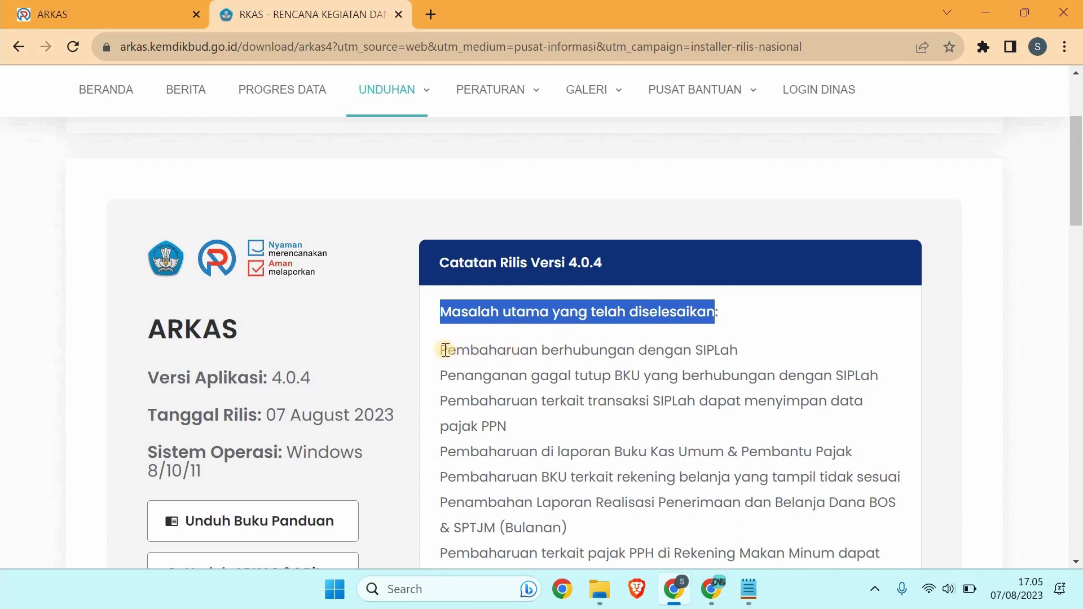
left_click_drag(442, 350, 677, 377)
left_click_drag(692, 428, 622, 386)
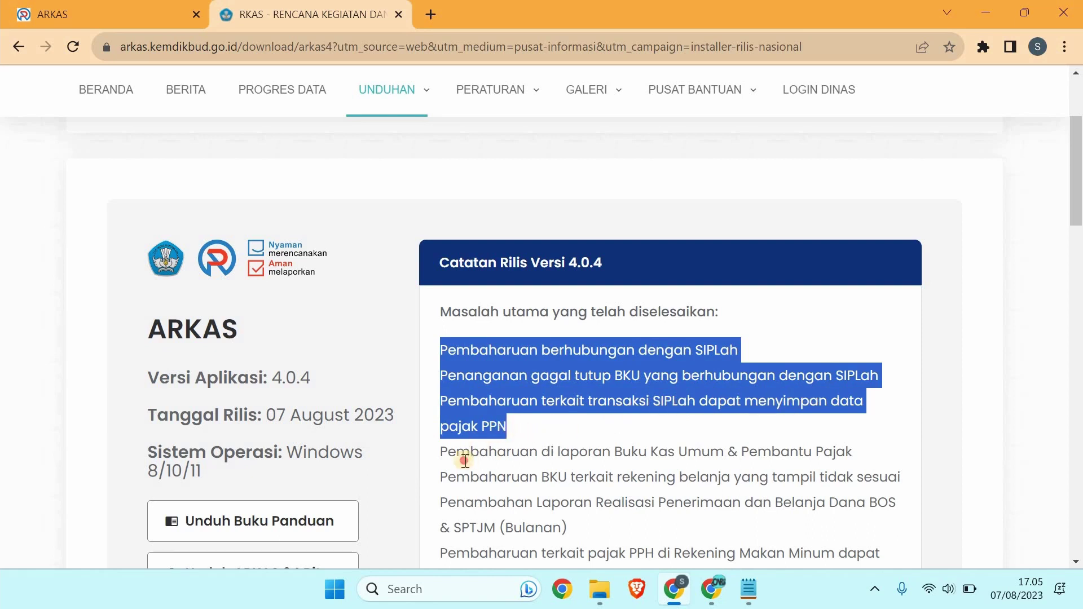
left_click(442, 453)
left_click_drag(530, 453, 857, 456)
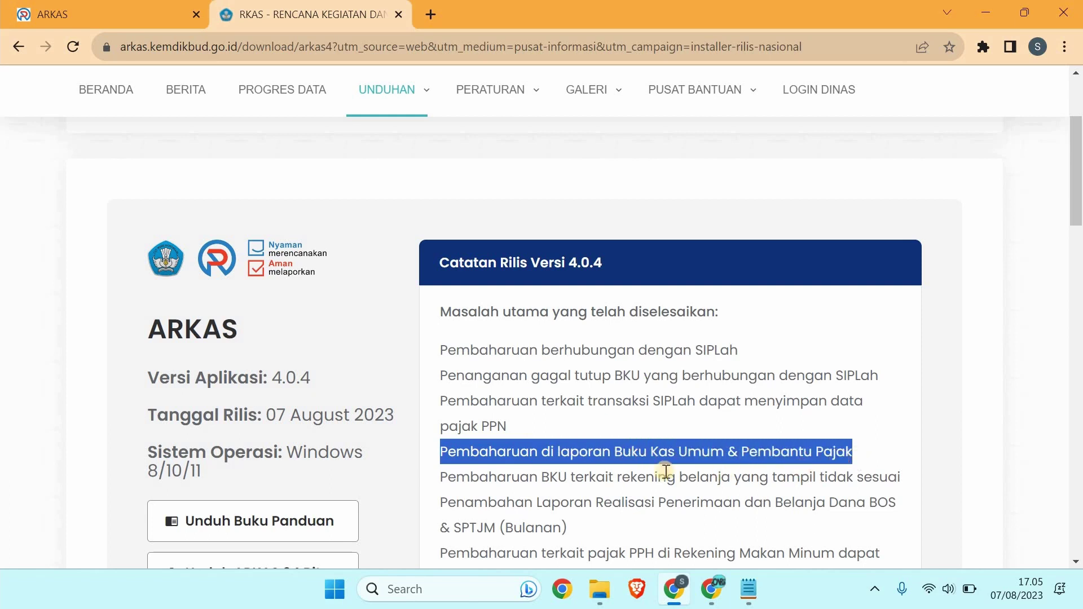
scroll(622, 459, "down", 3)
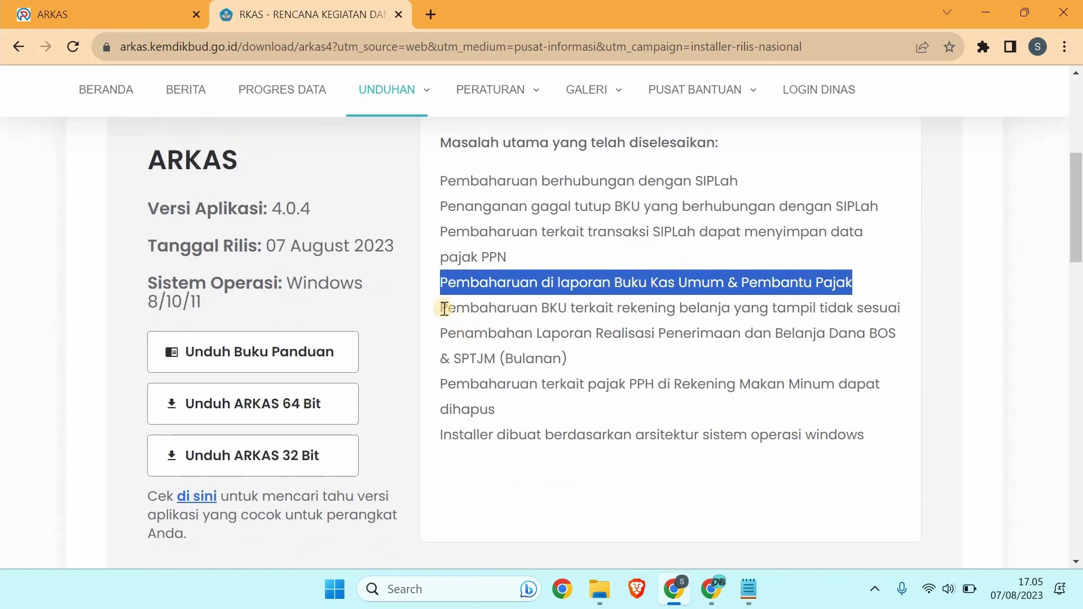
left_click_drag(441, 307, 878, 320)
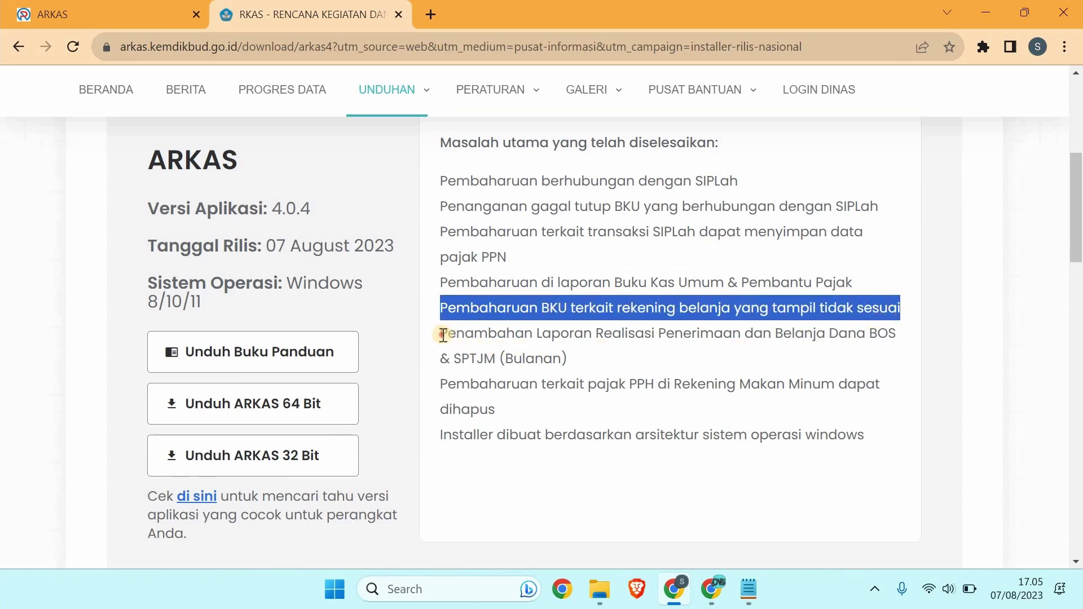
left_click_drag(444, 335, 571, 366)
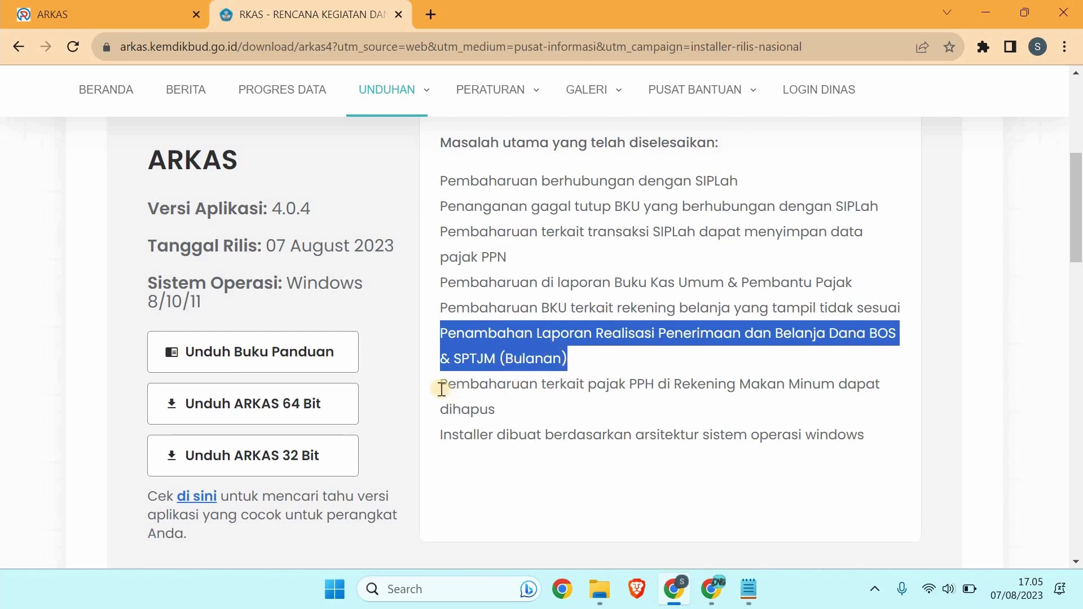
triple_click(496, 408)
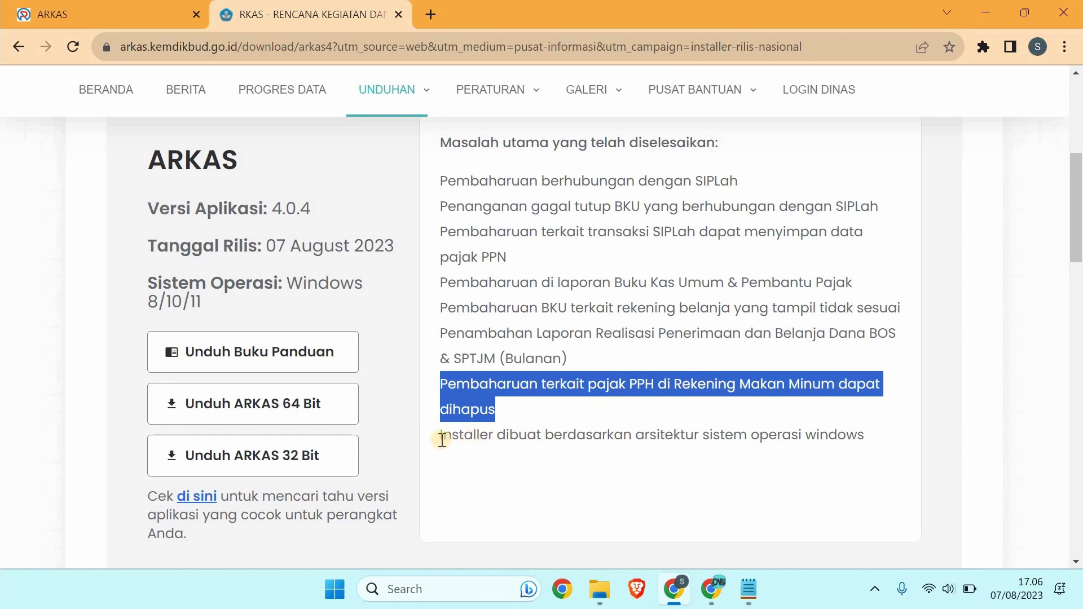
left_click_drag(442, 440, 863, 438)
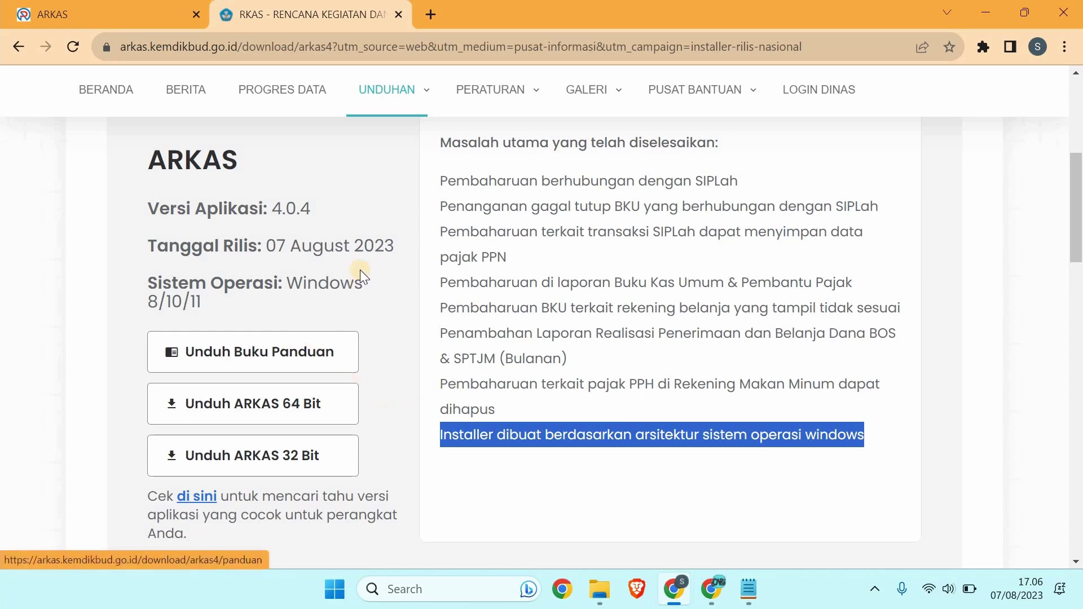
scroll(422, 229, "up", 5)
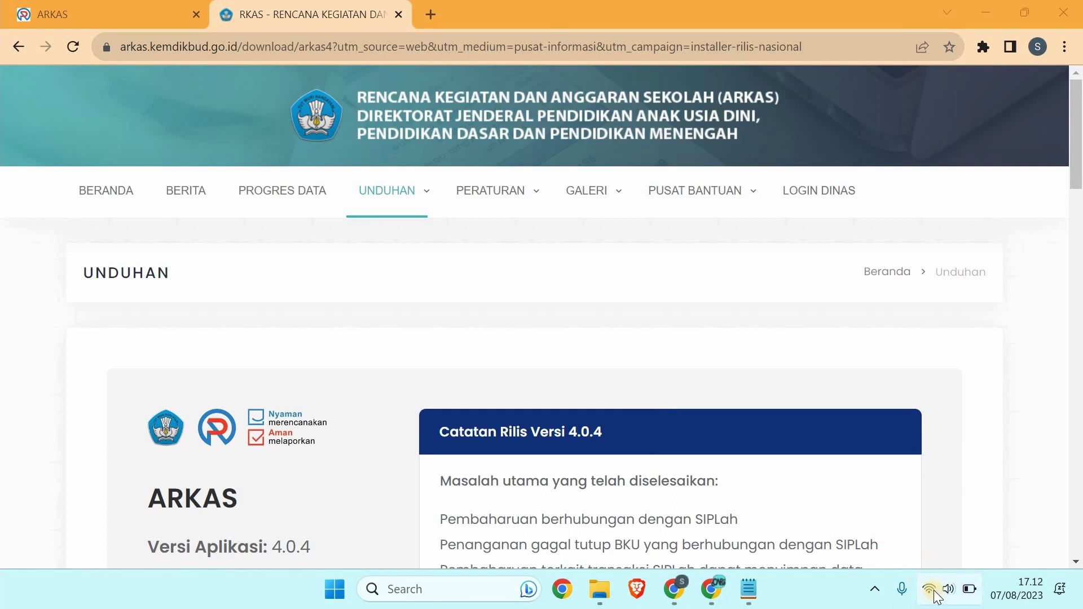
- Highlight the "PEMUTAKHIRAN ARKAS 3 KE ARKAS 4" line in Notepad, then find and open the installed ARKAS 3 application with the search "AR"
left_click(748, 590)
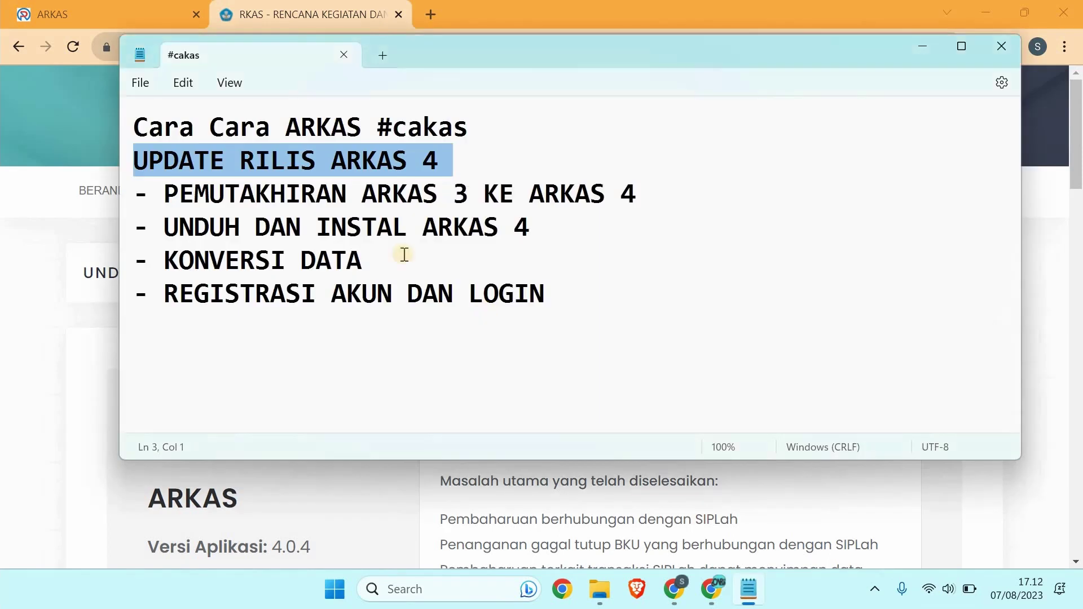
left_click(126, 204)
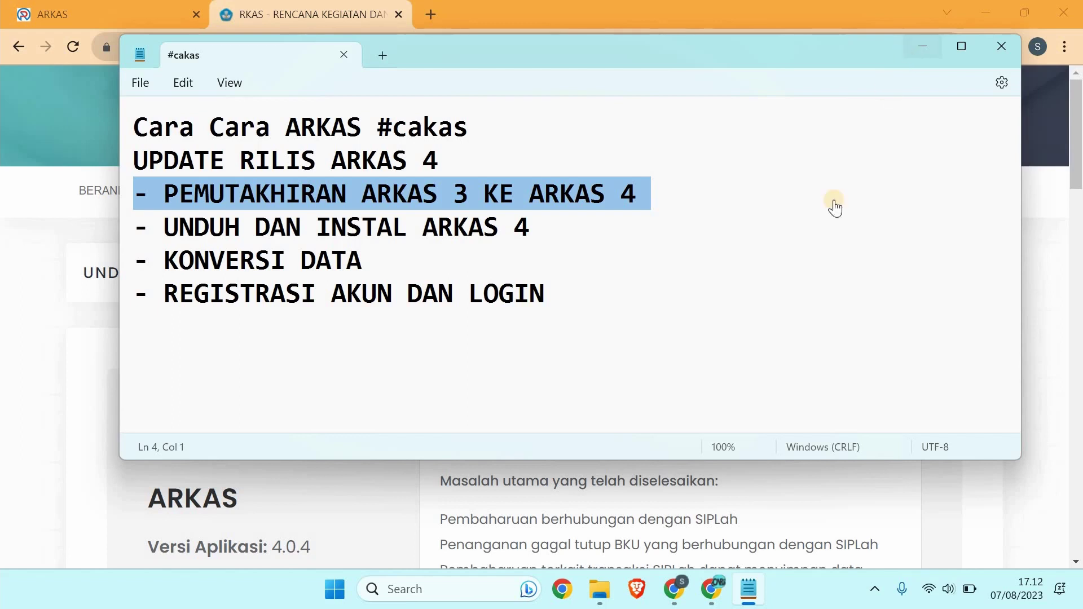
left_click(914, 52)
left_click(383, 586)
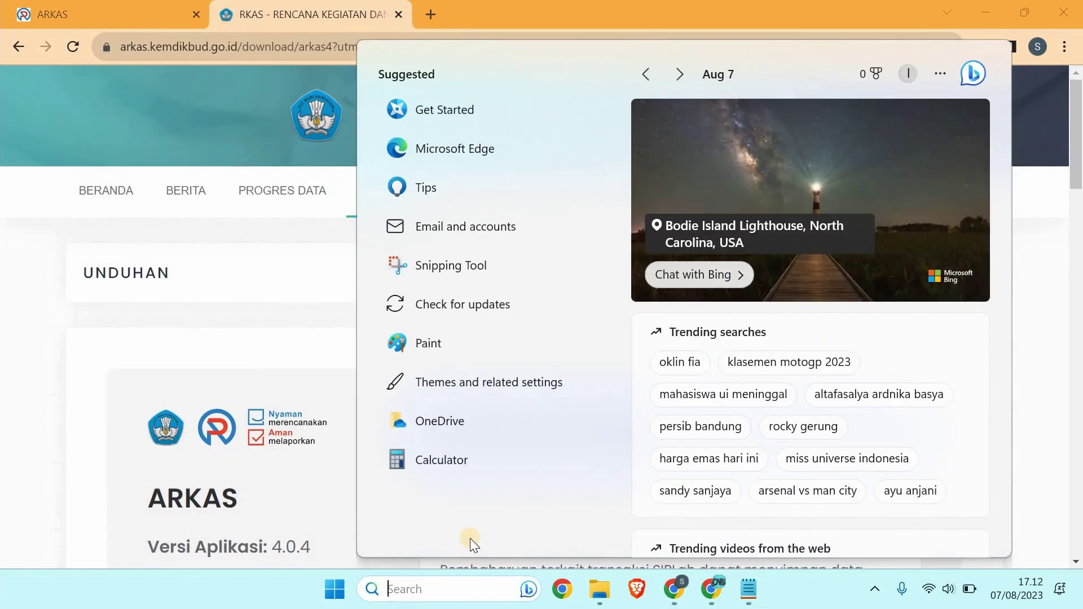
type("AR")
left_click(476, 161)
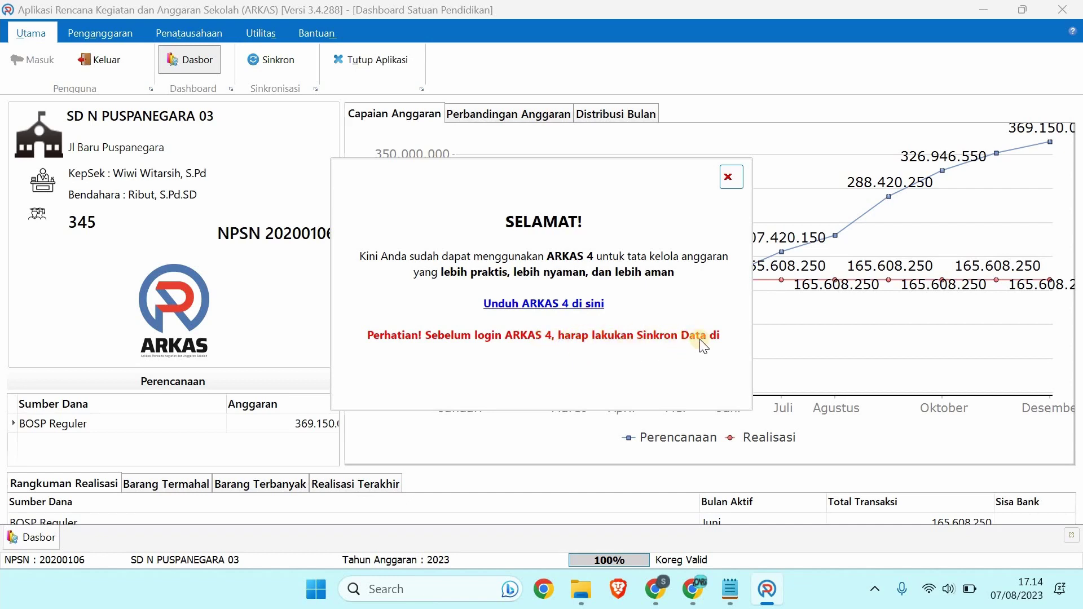
- Dismiss the ARKAS 4 announcement and synchronize the ARKAS 3 data with the server
left_click(728, 177)
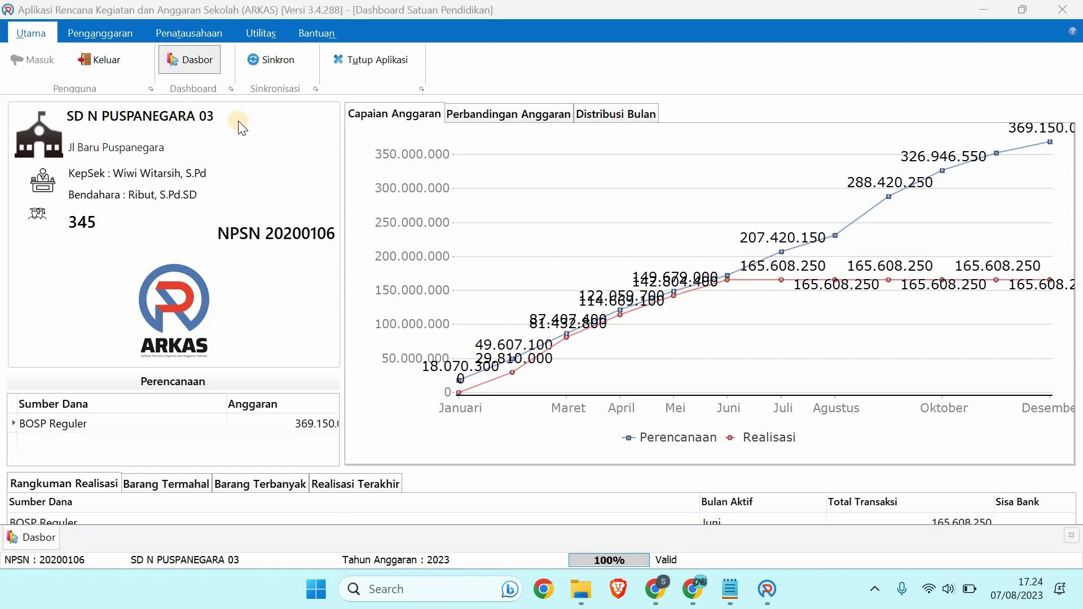
left_click(276, 72)
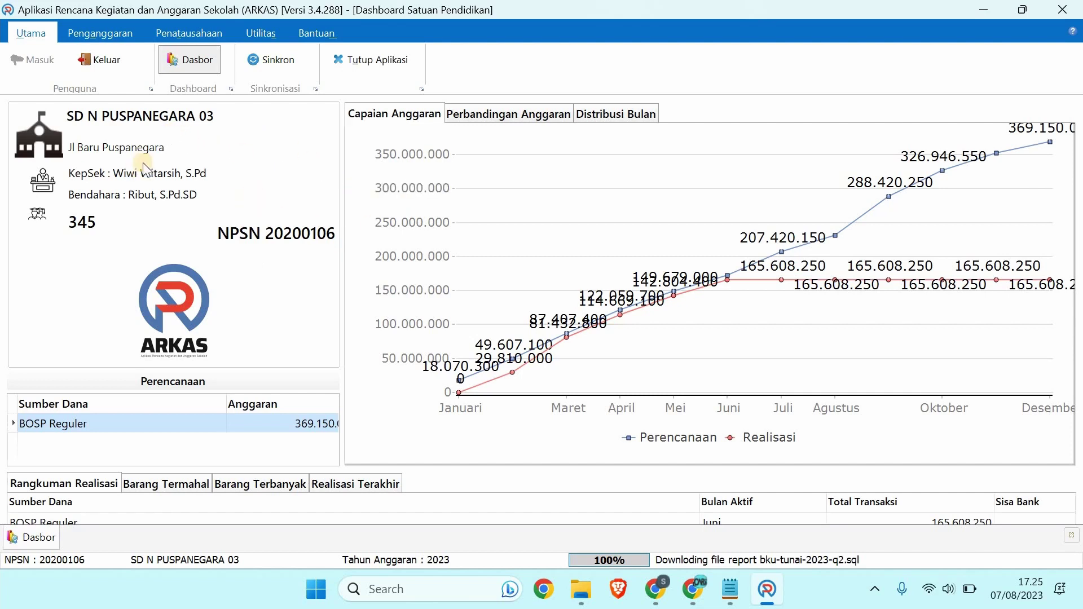
- Log out of ARKAS 3 and exit the application, confirming both requests
left_click(112, 66)
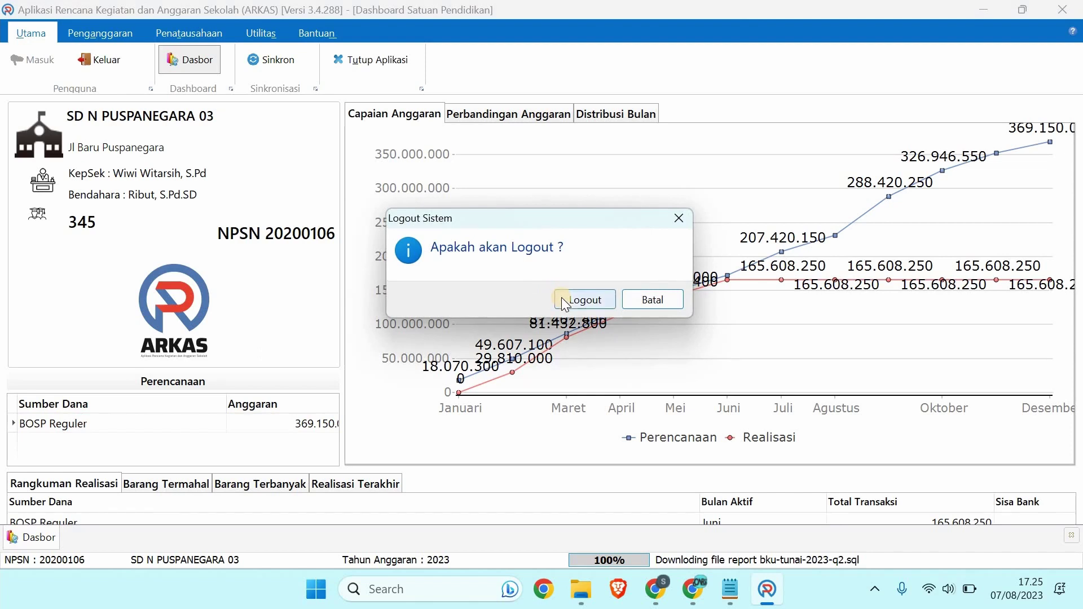
left_click(561, 297)
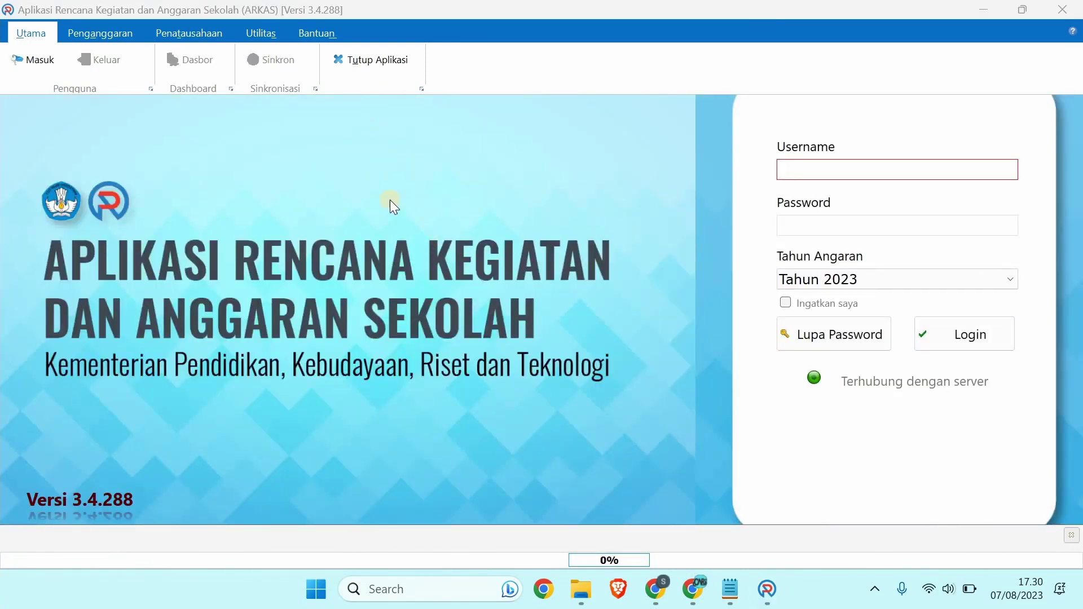
left_click(372, 72)
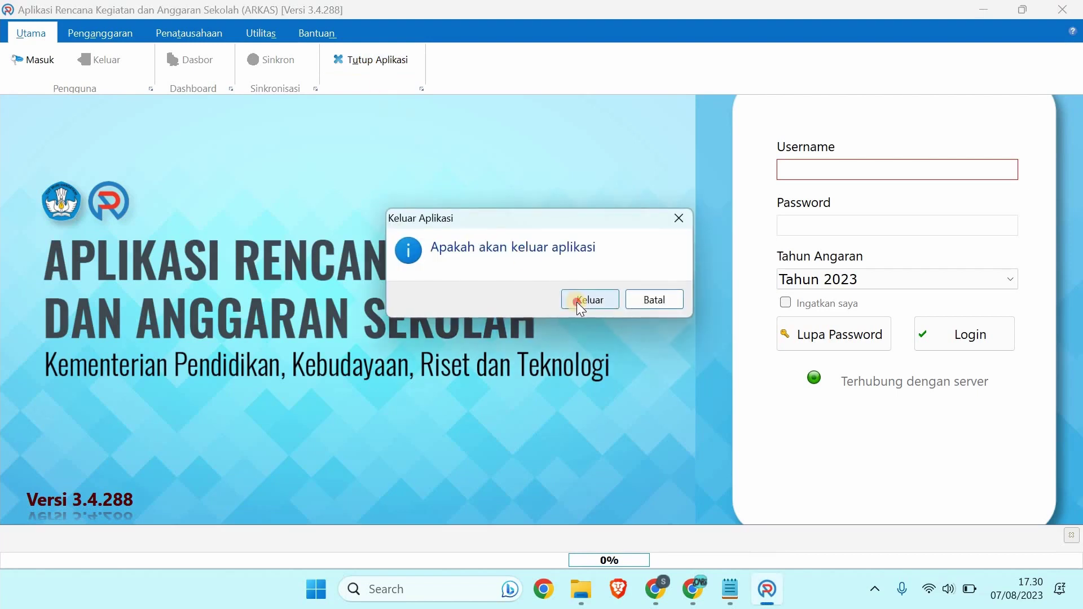
left_click(576, 302)
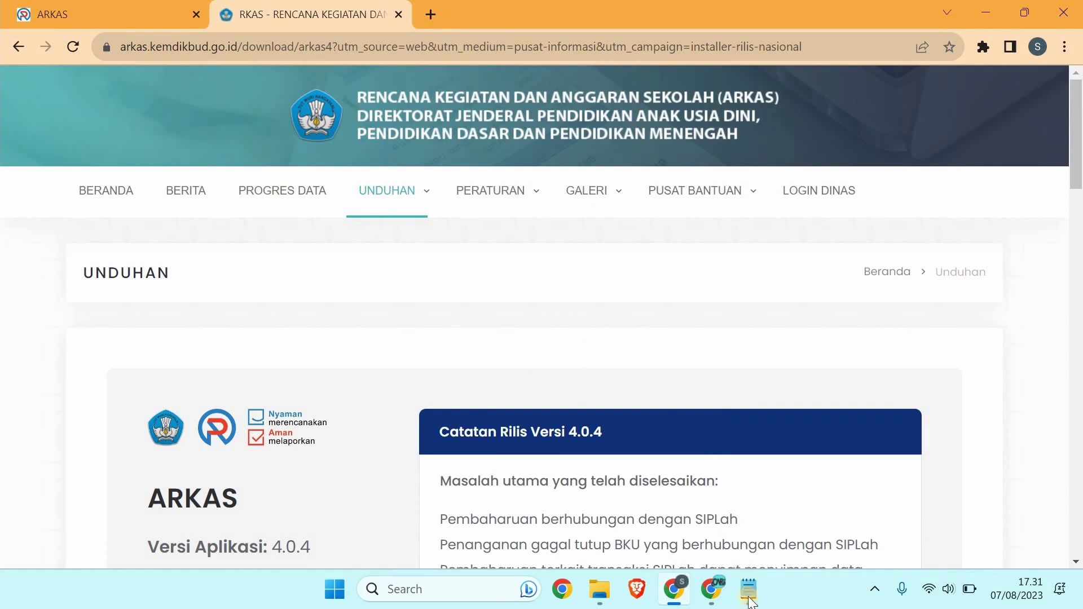
- Switch to Notepad, highlight the "UNDUH DAN INSTAL ARKAS 4" line in the notes and minimize the window
left_click(739, 581)
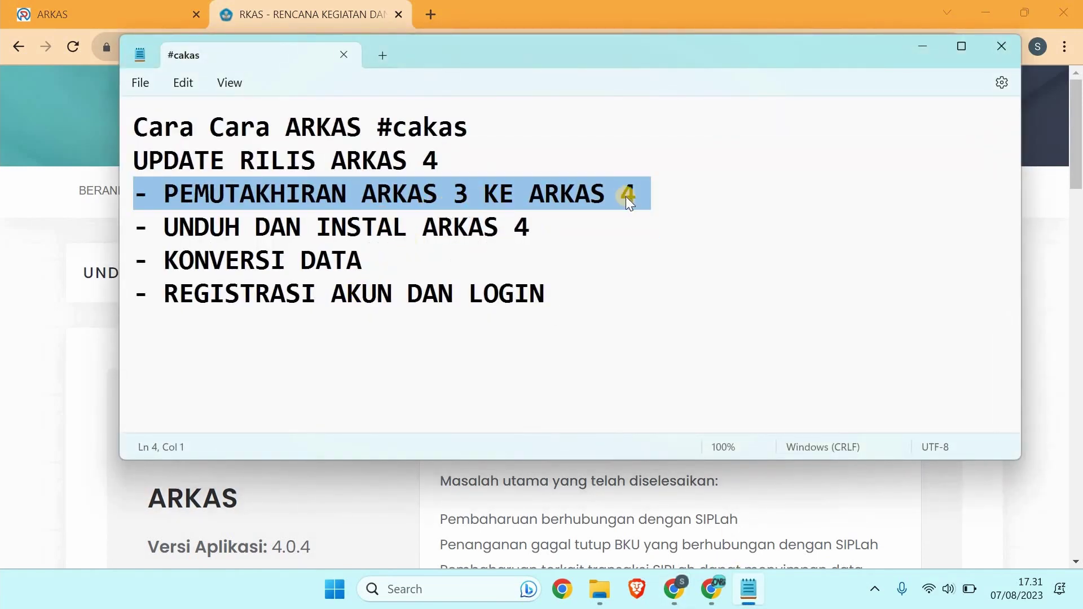
triple_click(128, 234)
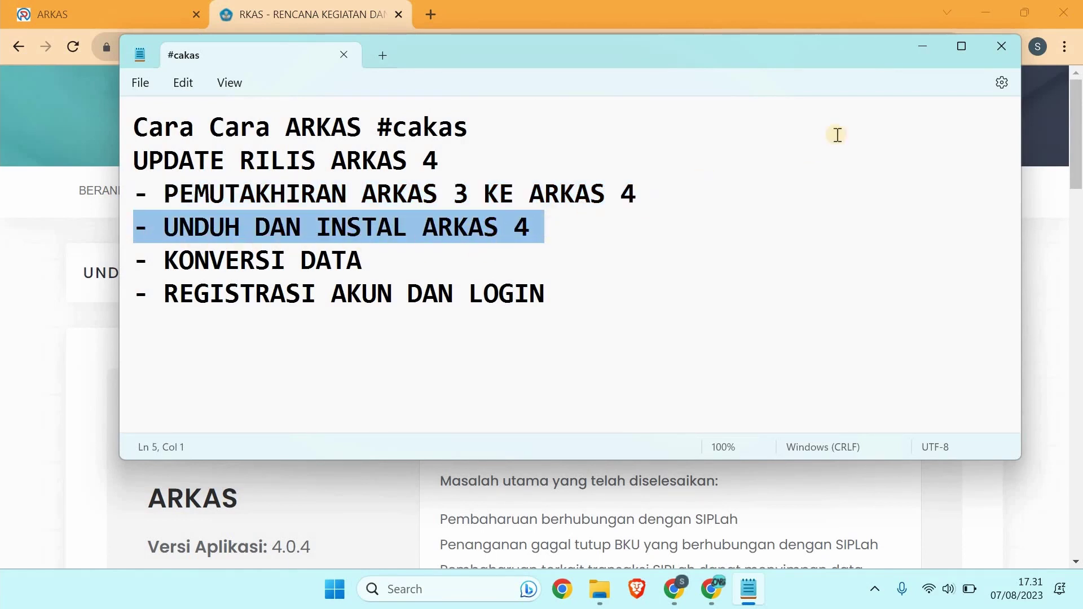
left_click(923, 47)
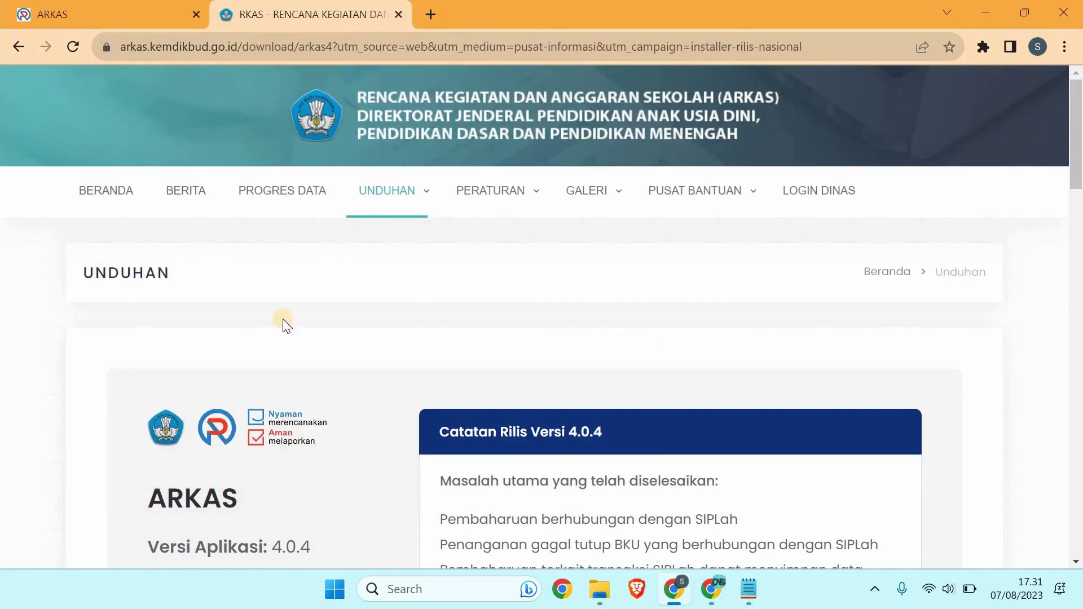
- View the properties of This PC in File Explorer to check whether the system type is 32-bit or 64-bit
scroll(282, 319, "down", 3)
scroll(217, 248, "down", 1)
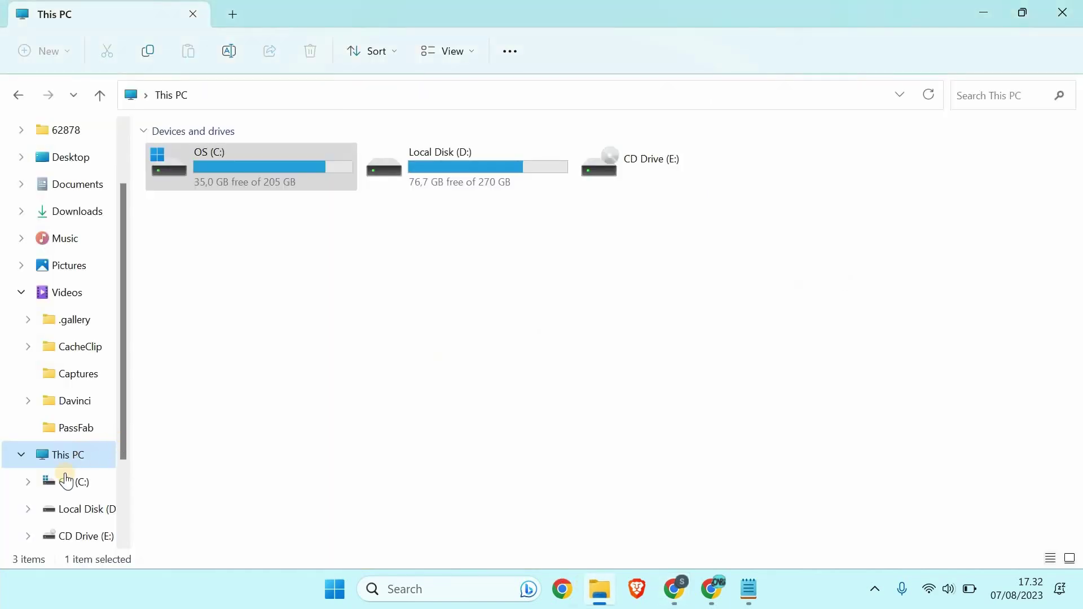
left_click(75, 462)
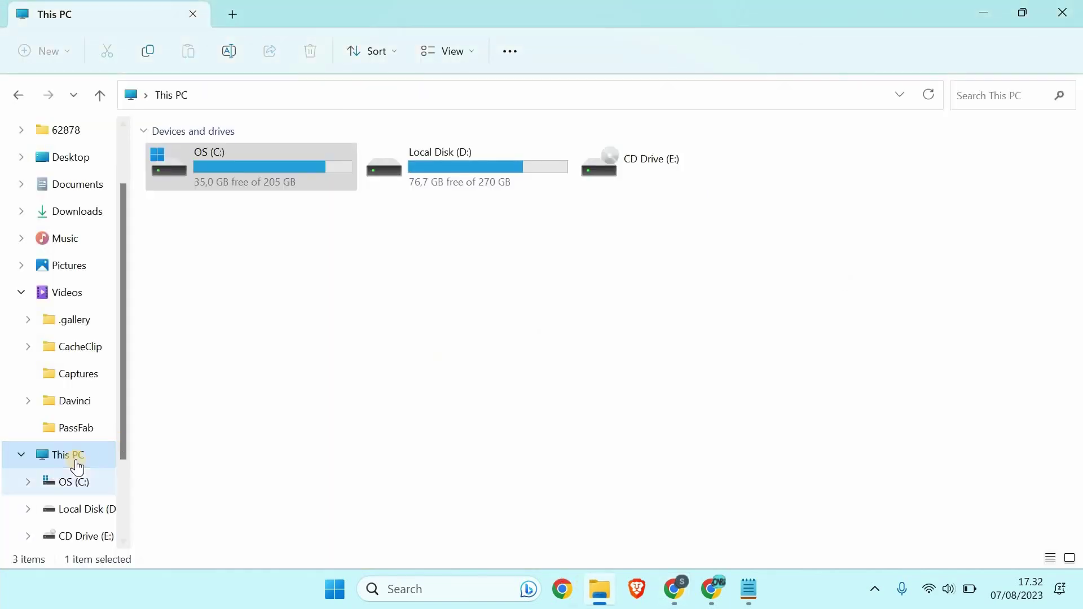
right_click(80, 460)
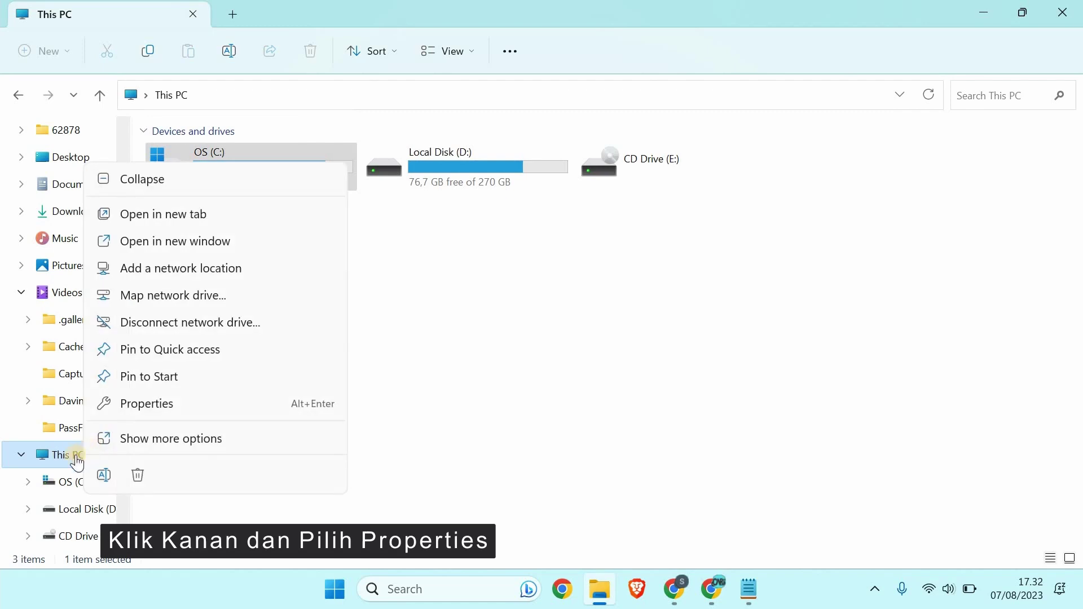
left_click(153, 407)
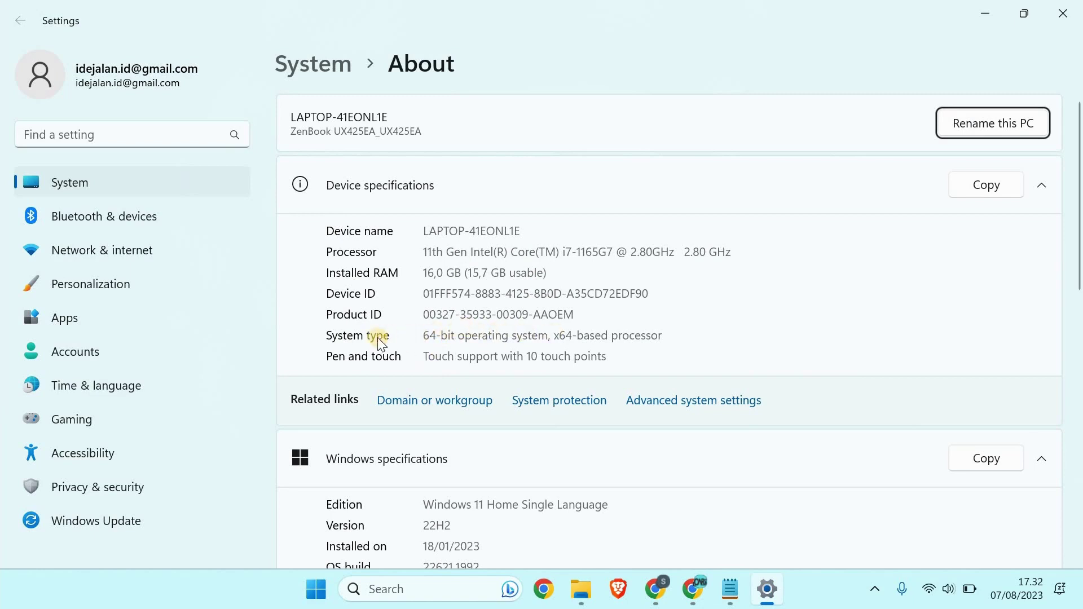
- Switch back to the ARKAS download page in Chrome and download the ARKAS 64 Bit installer and the Buku Panduan guide
left_click(656, 588)
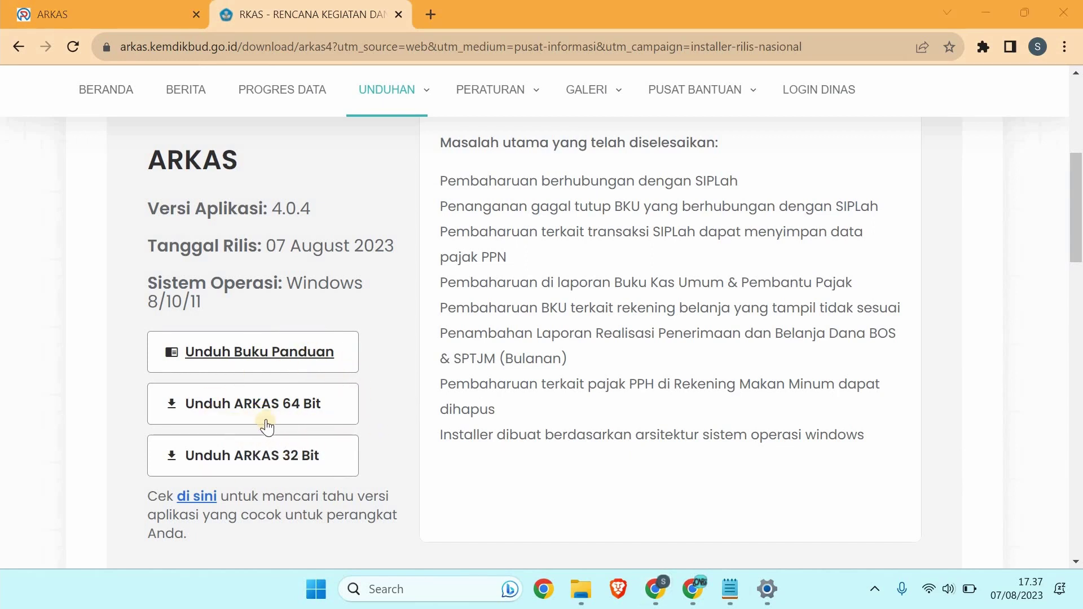
left_click(311, 410)
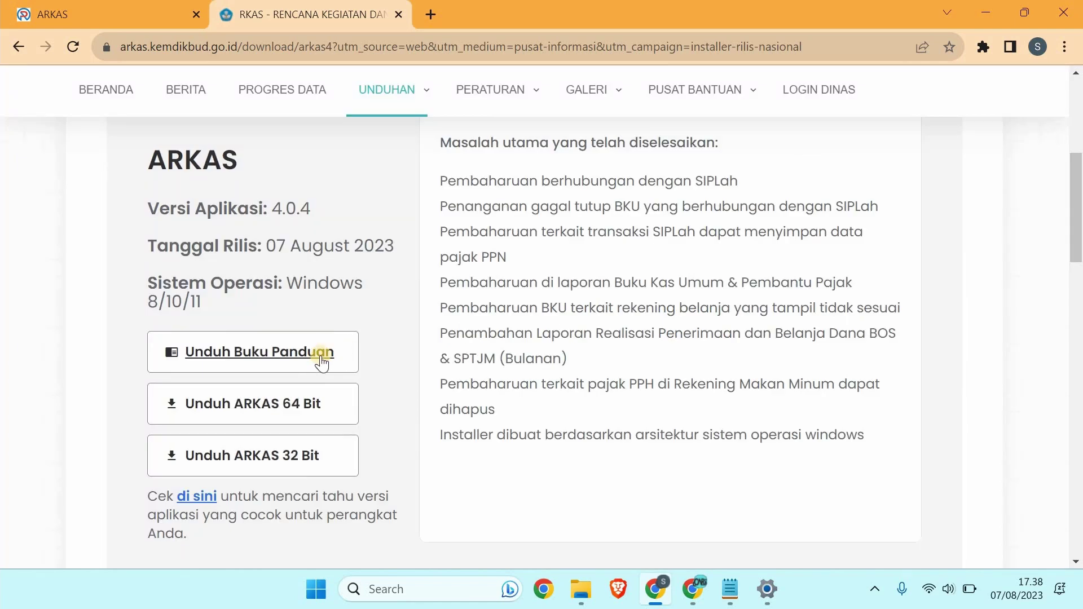
left_click(322, 352)
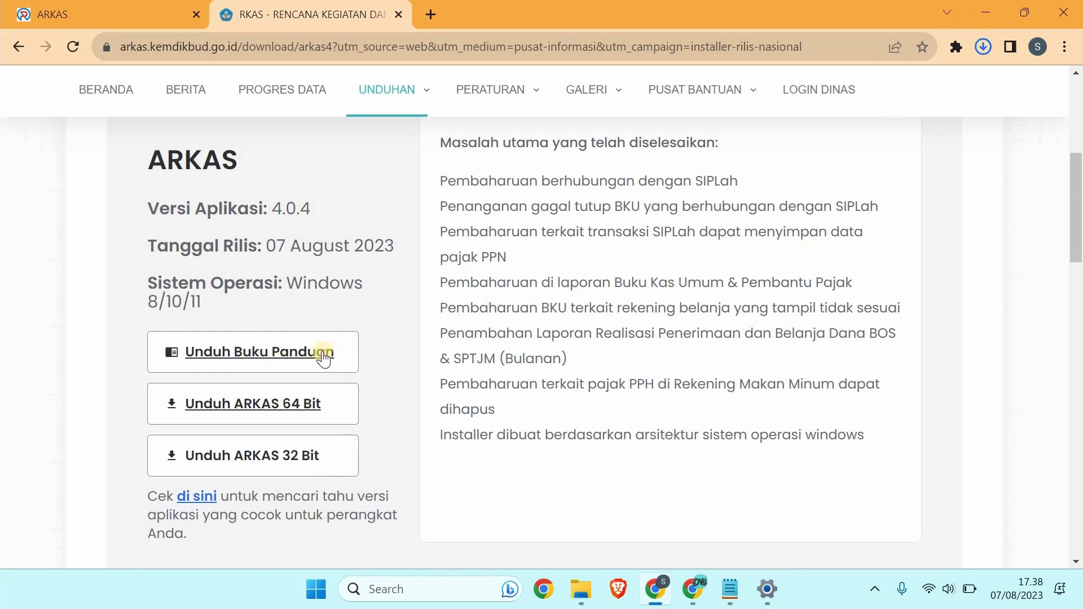
- Download the ARKAS 64 Bit installer and run Arkas-Setup-4.0.4-x64 from the Downloads folder in File Explorer
left_click(241, 414)
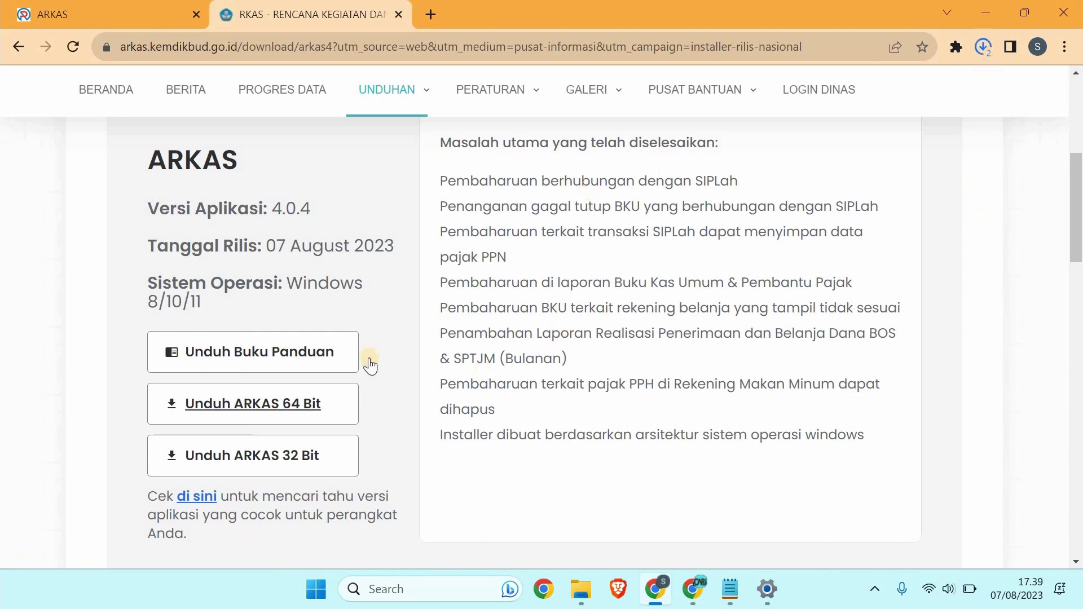
left_click(582, 590)
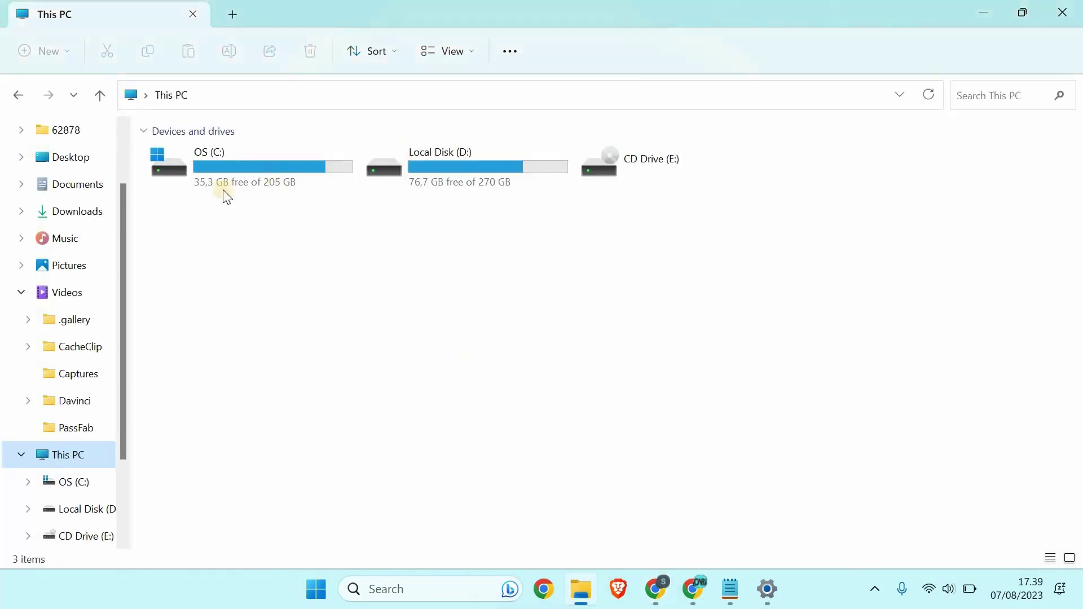
left_click(90, 212)
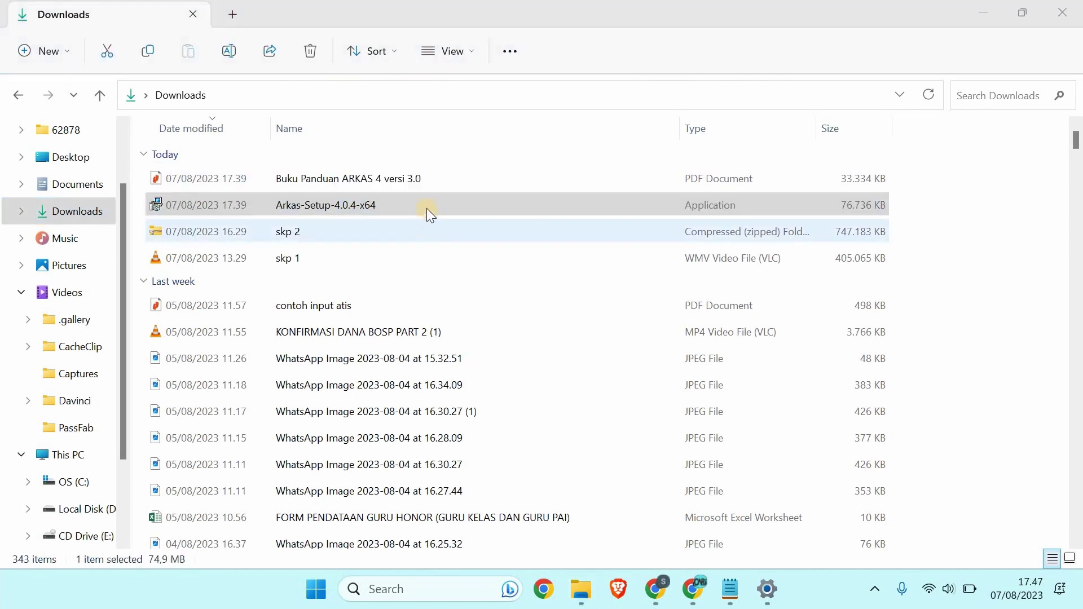
left_click(409, 212)
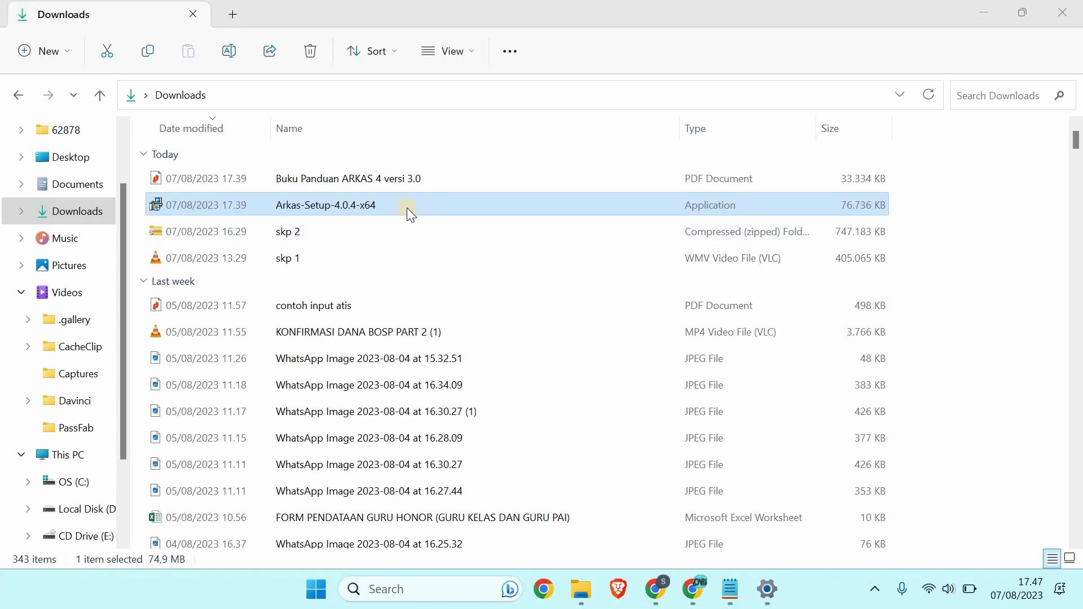
double_click(346, 207)
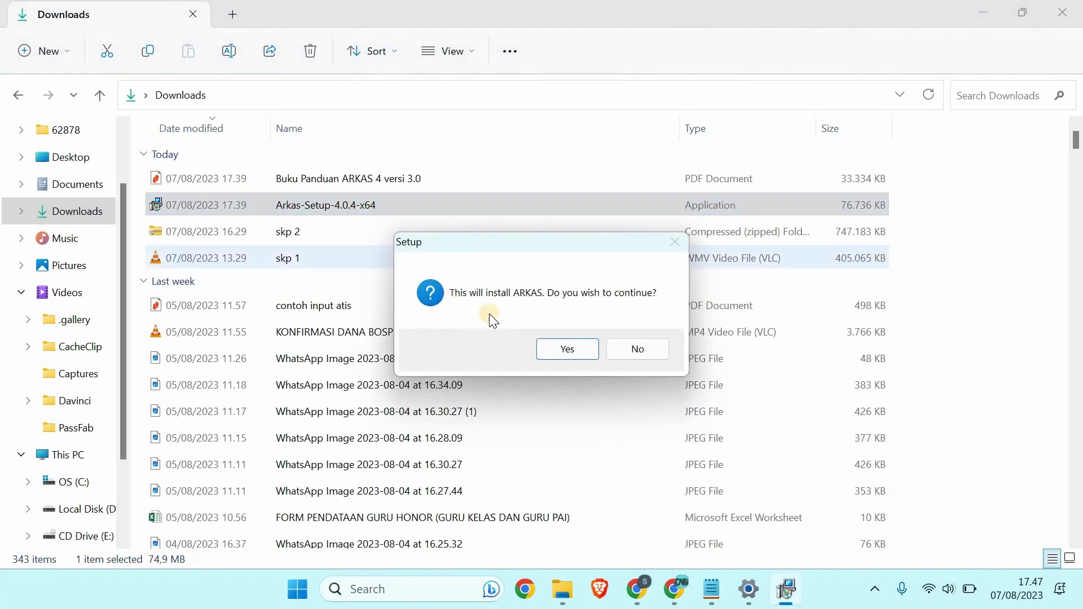
- Install ARKAS 4.0.4, accepting the license agreement, keeping the desktop shortcut option, and launch the application on finishing
left_click(568, 349)
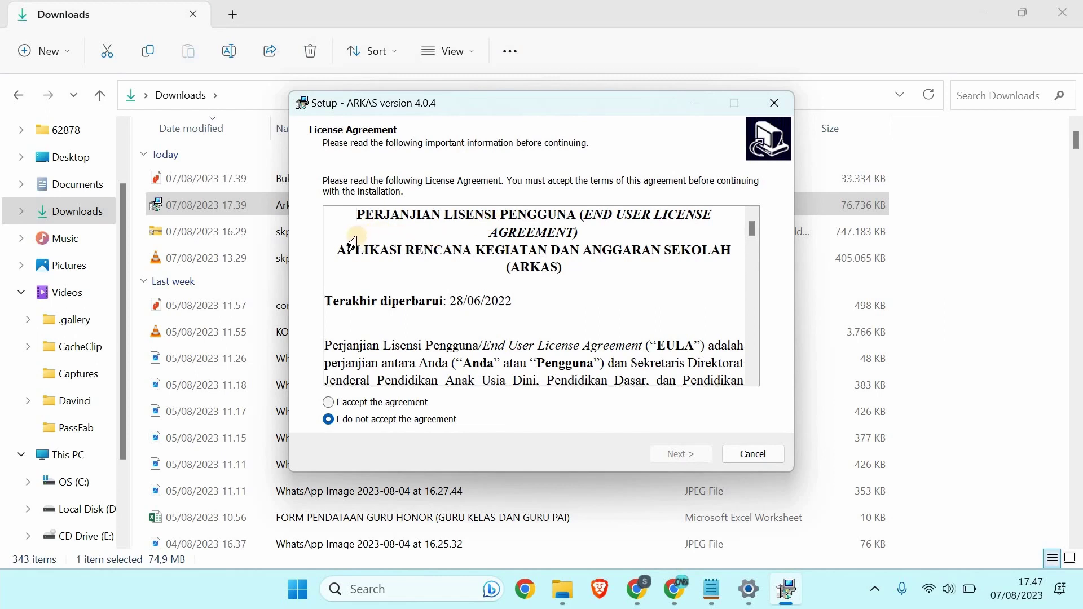
left_click(329, 403)
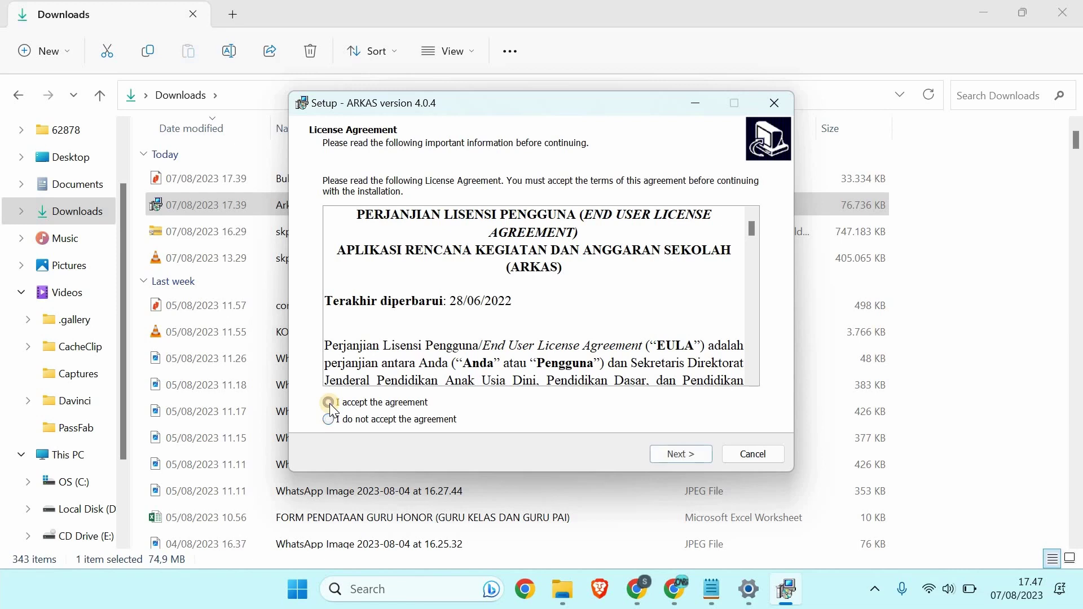
left_click(681, 455)
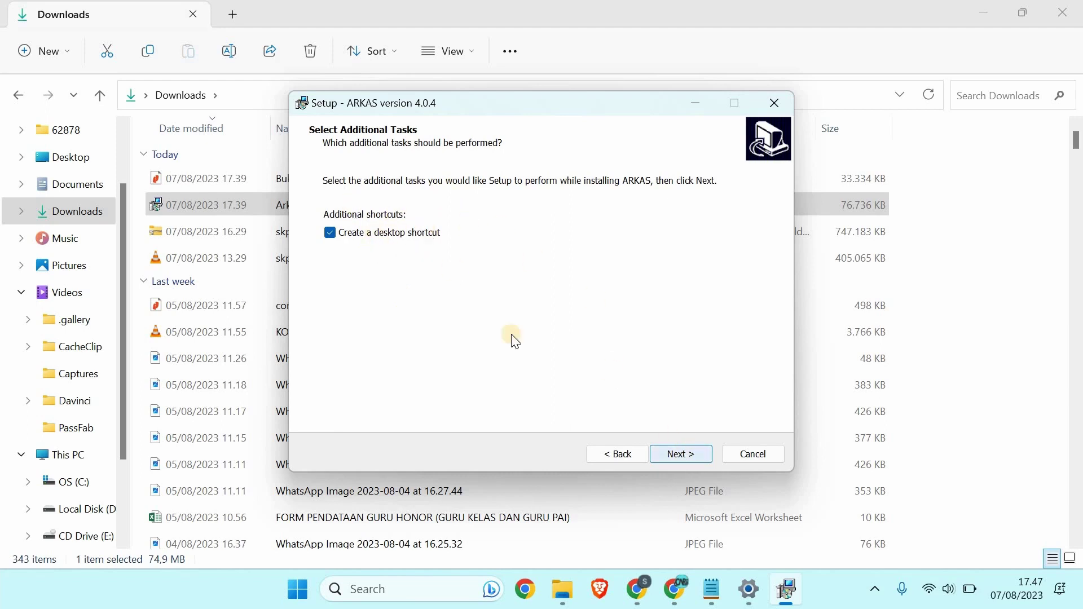
left_click(681, 457)
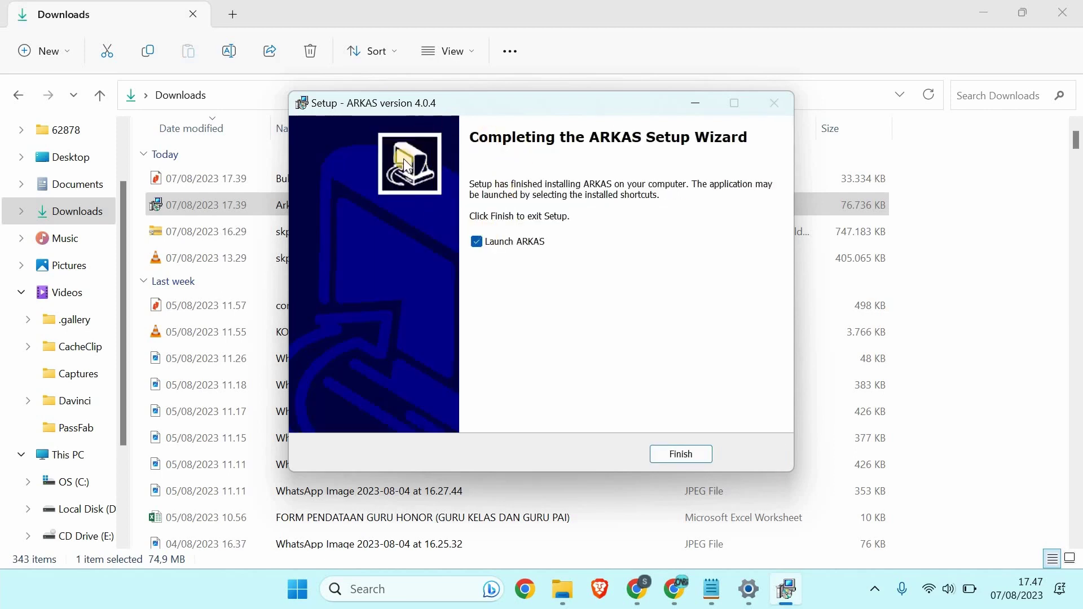
left_click(675, 454)
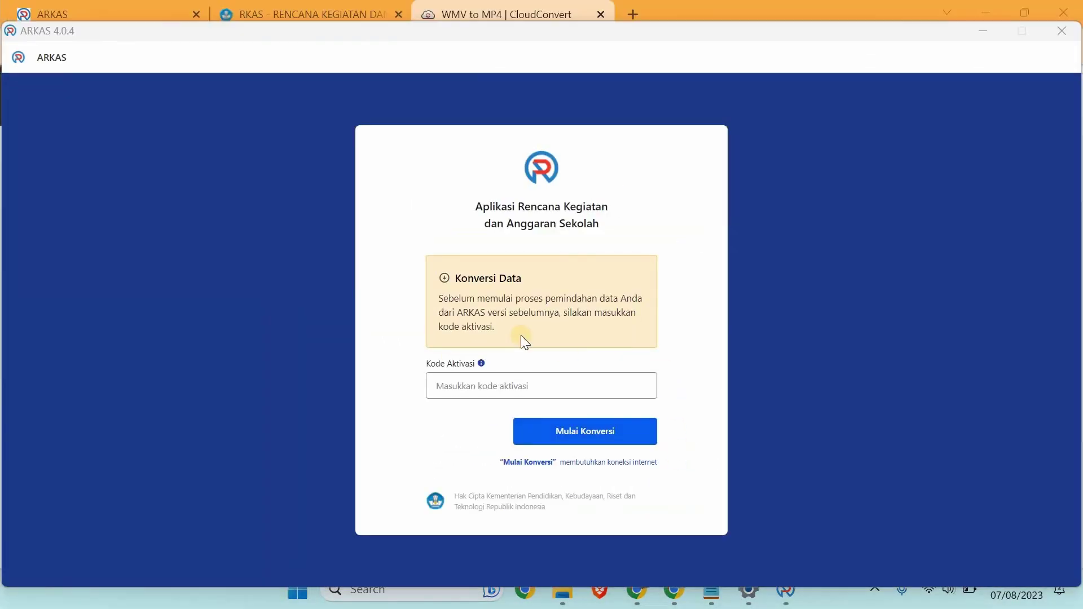
- Review the "KONVERSI DATA" line in the Notepad notes and the RKASClient2023 database file in the RKAS folder, minimizing both windows
left_click(712, 593)
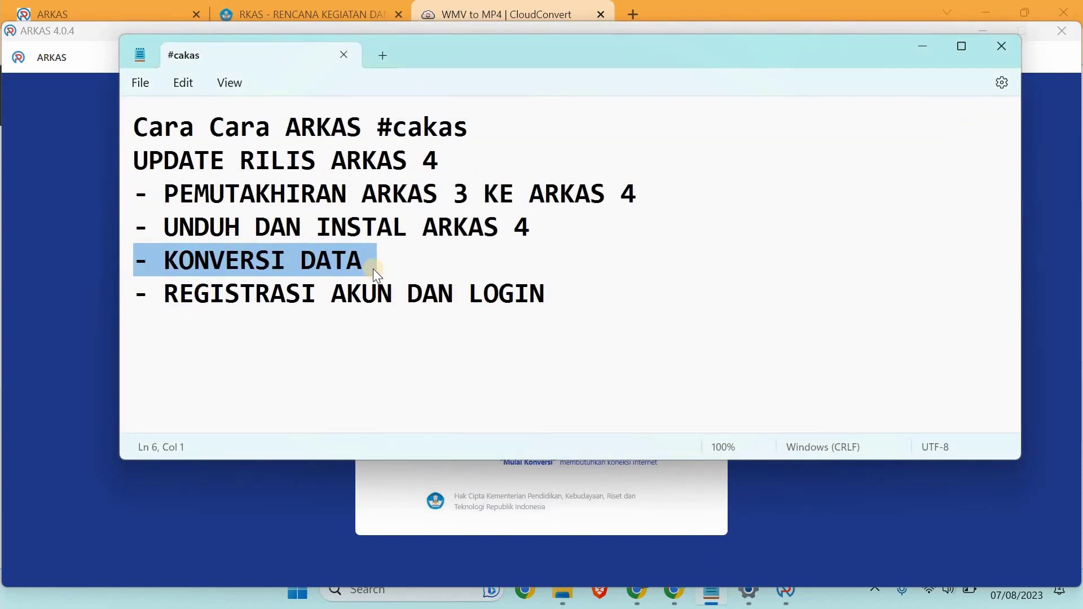
left_click(564, 596)
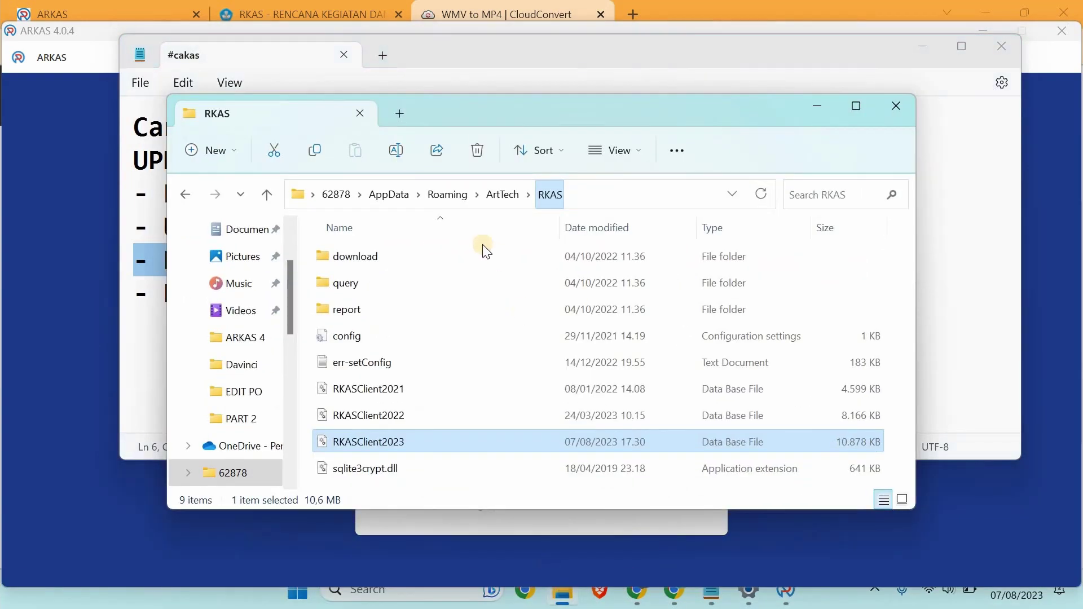
left_click(413, 445)
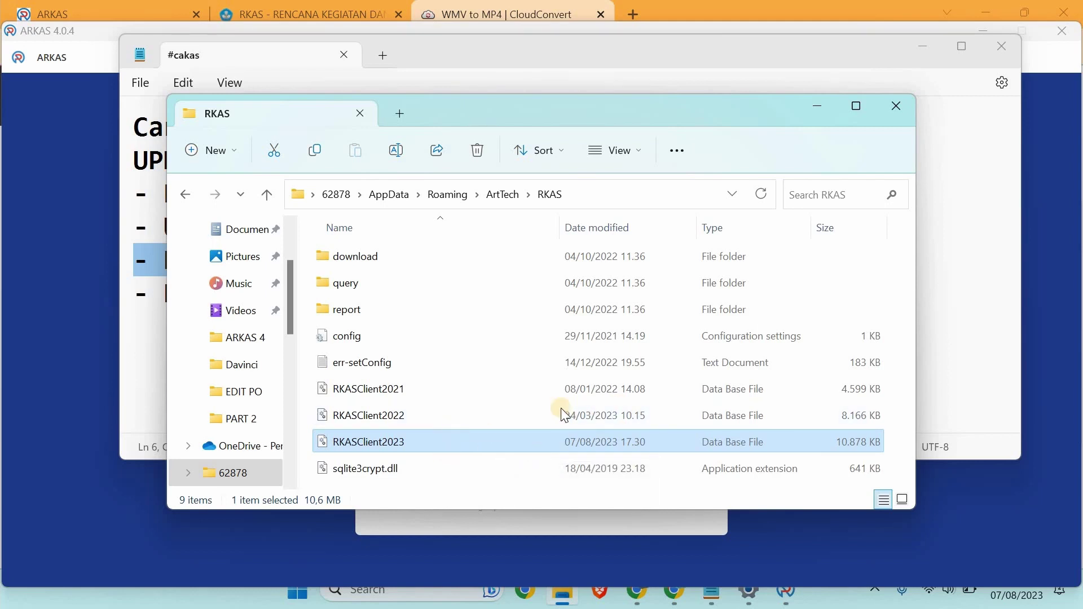
left_click(819, 116)
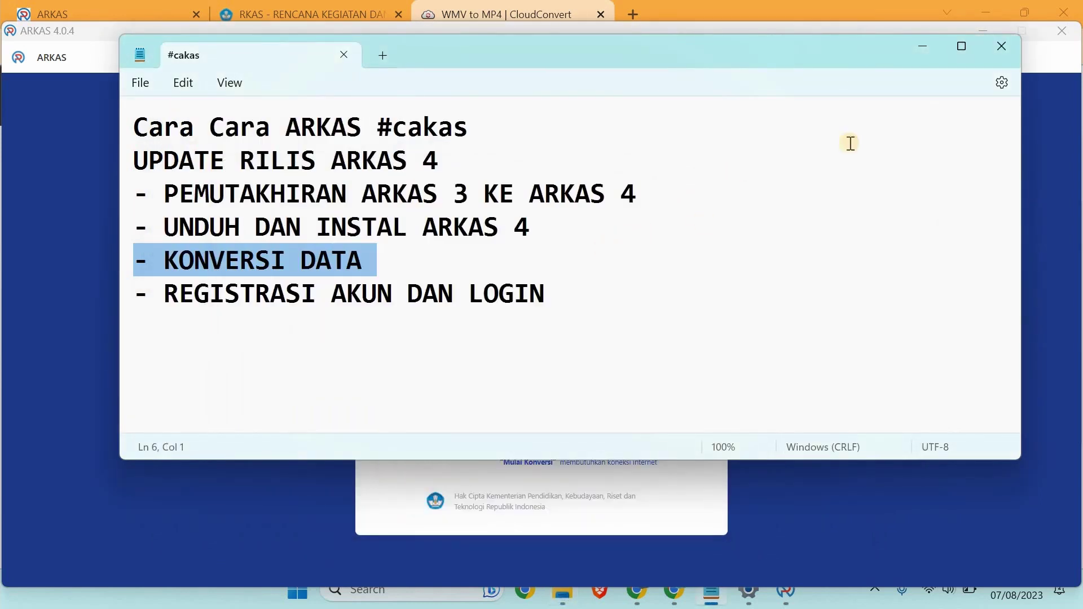
left_click(921, 48)
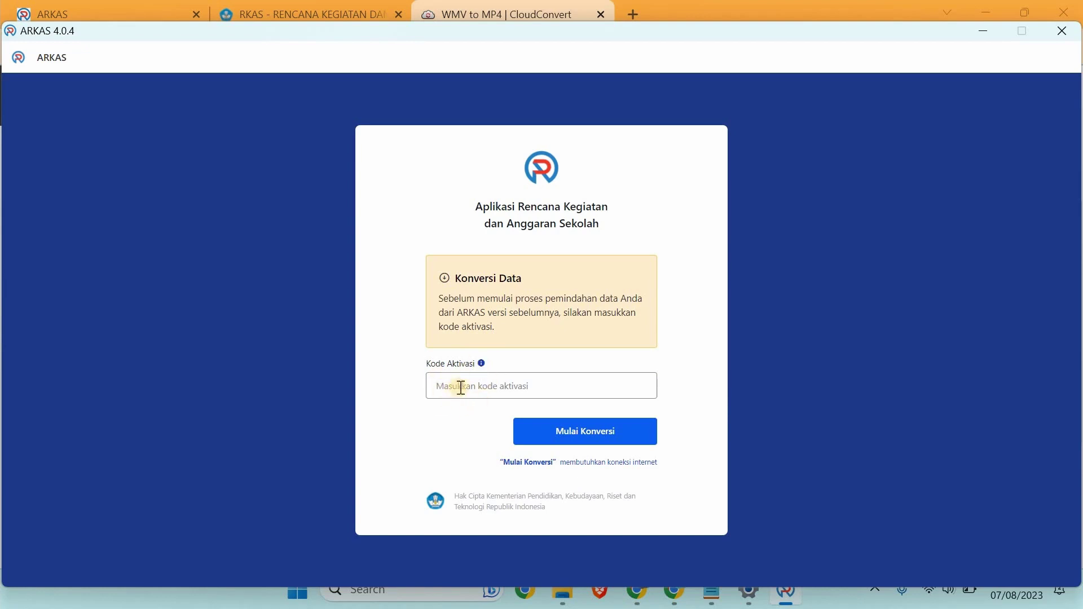
- Open the Koreg ARKAS SDN Puspanegara 03 text file from the ARKAS 2022-2023 folder, copy the activation code and minimize both windows
left_click(560, 590)
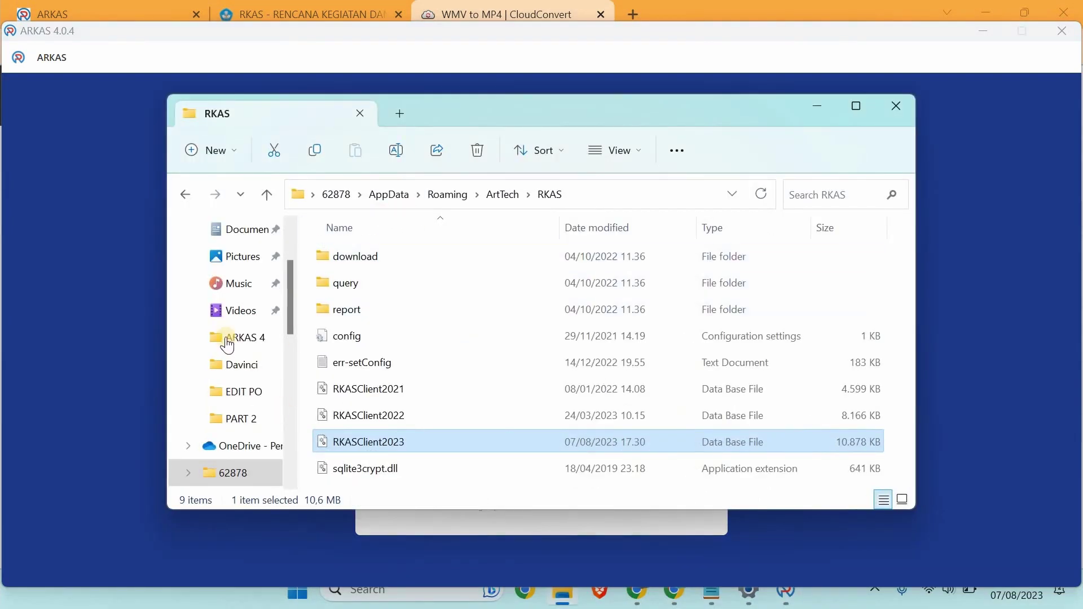
left_click(228, 337)
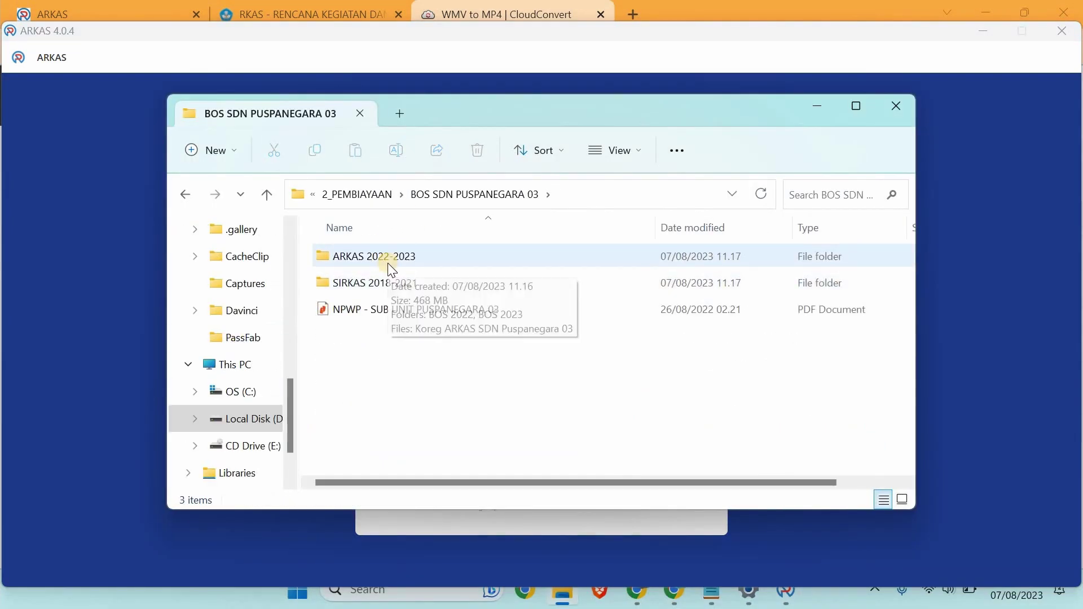
double_click(388, 263)
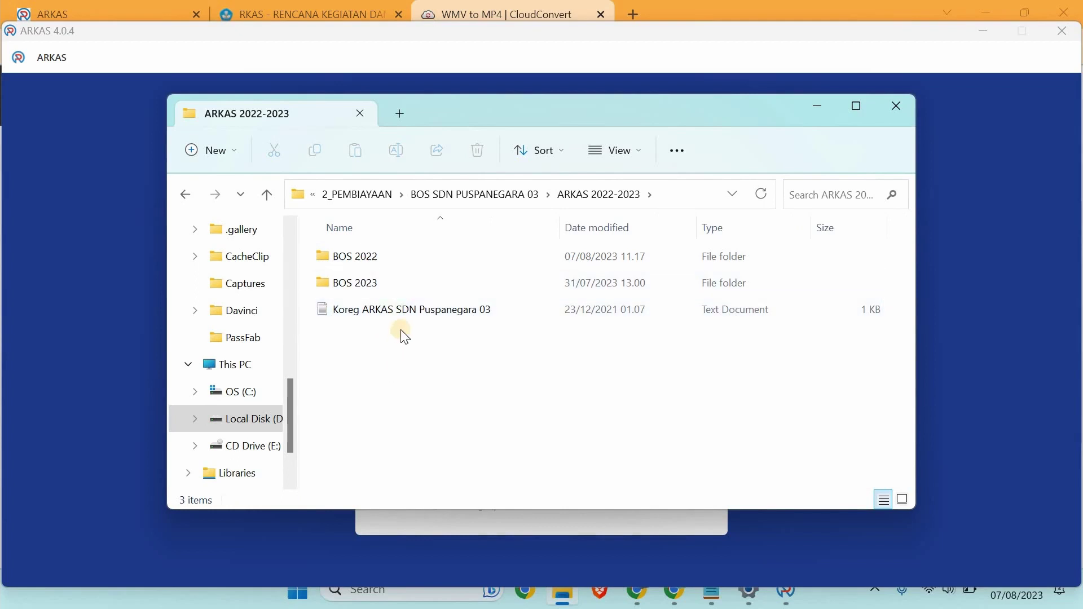
left_click(388, 324)
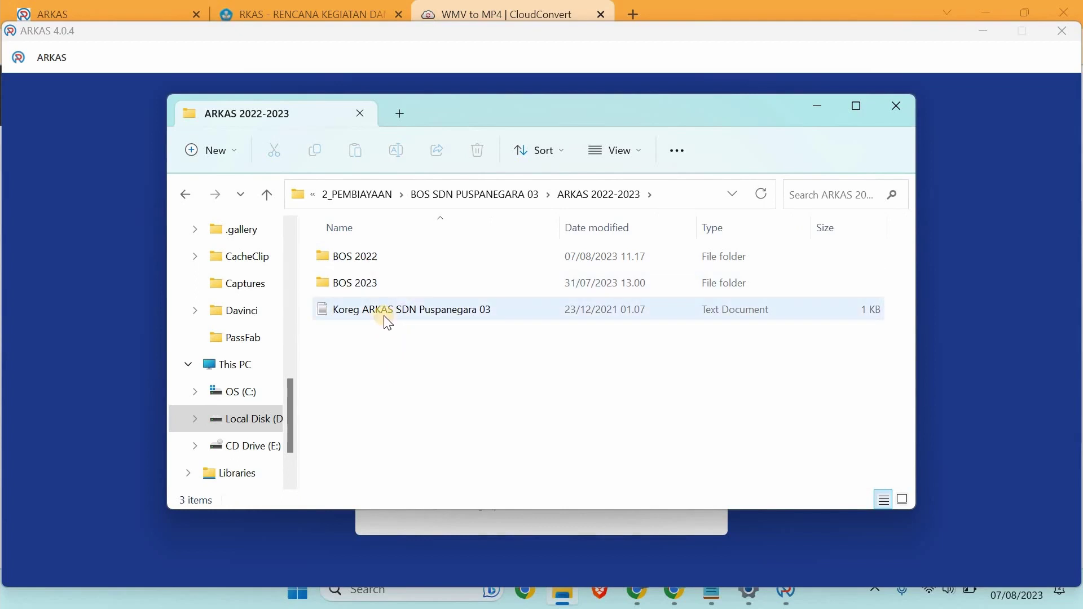
left_click(388, 323)
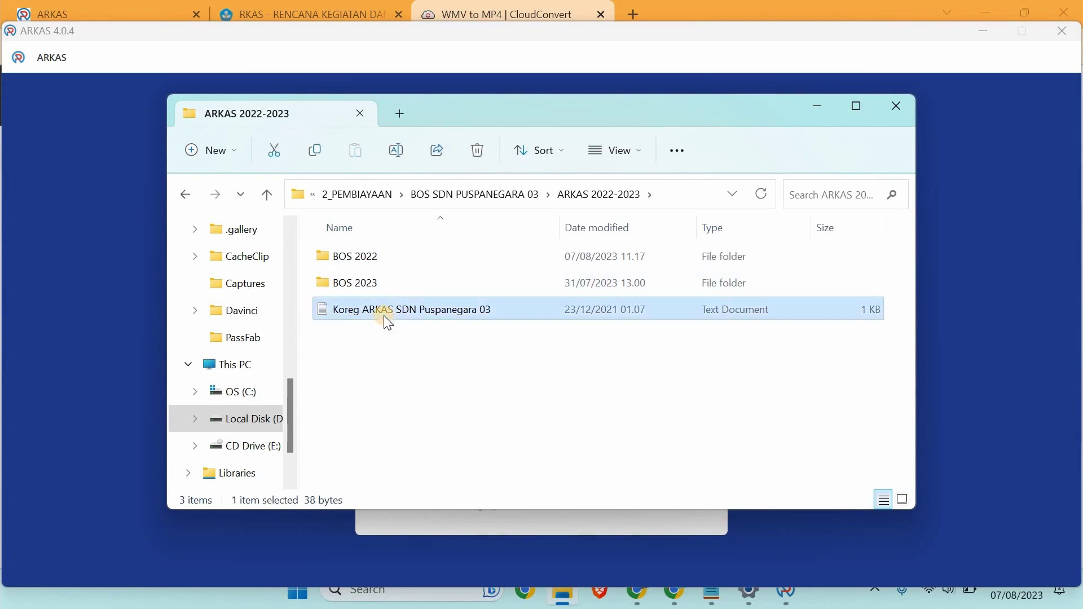
double_click(387, 322)
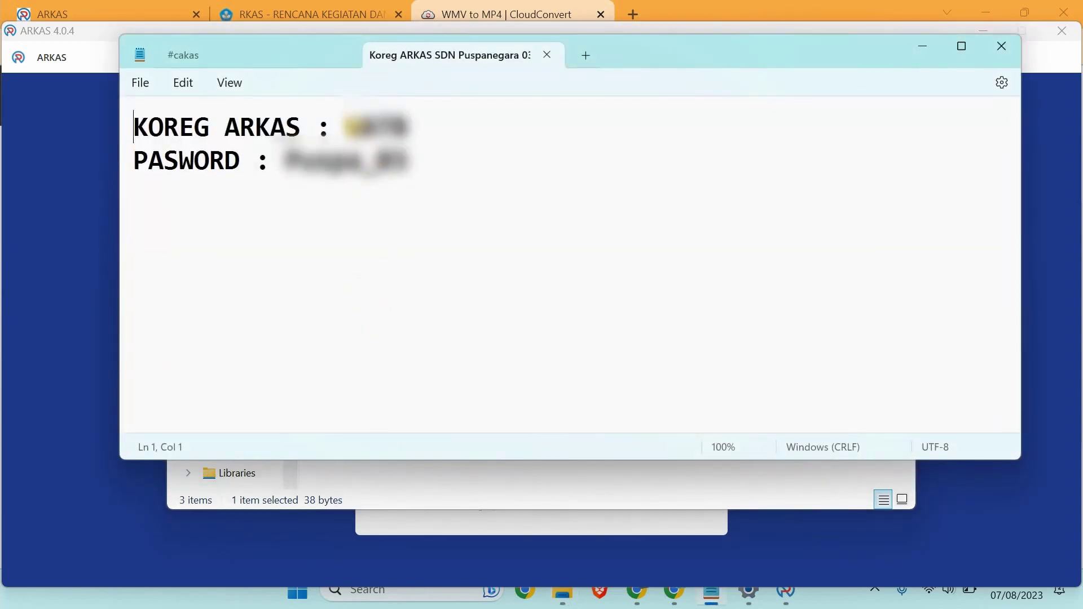
double_click(377, 126)
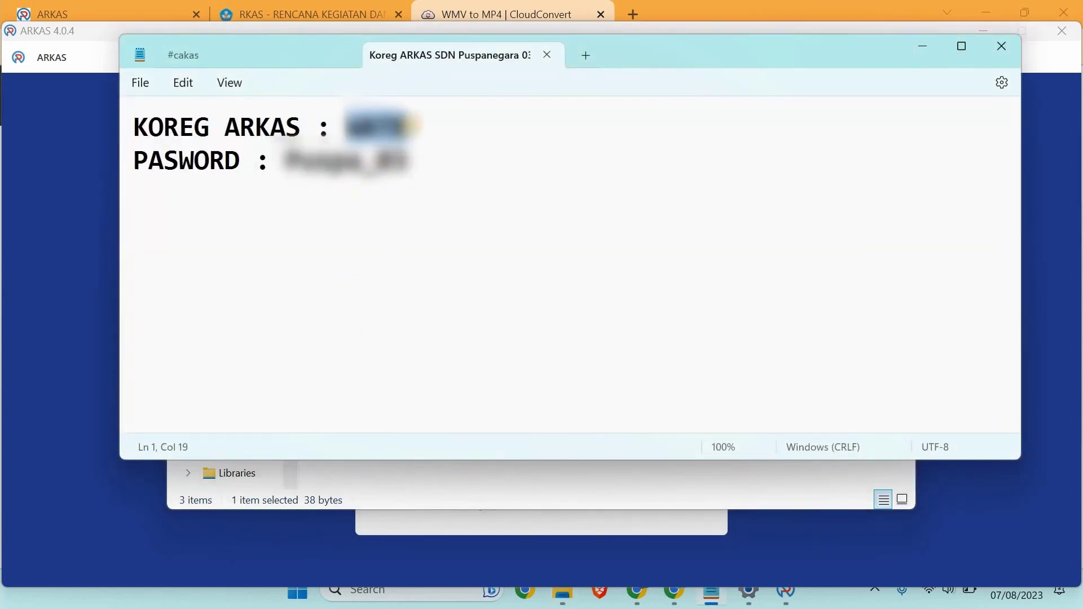
left_click(928, 45)
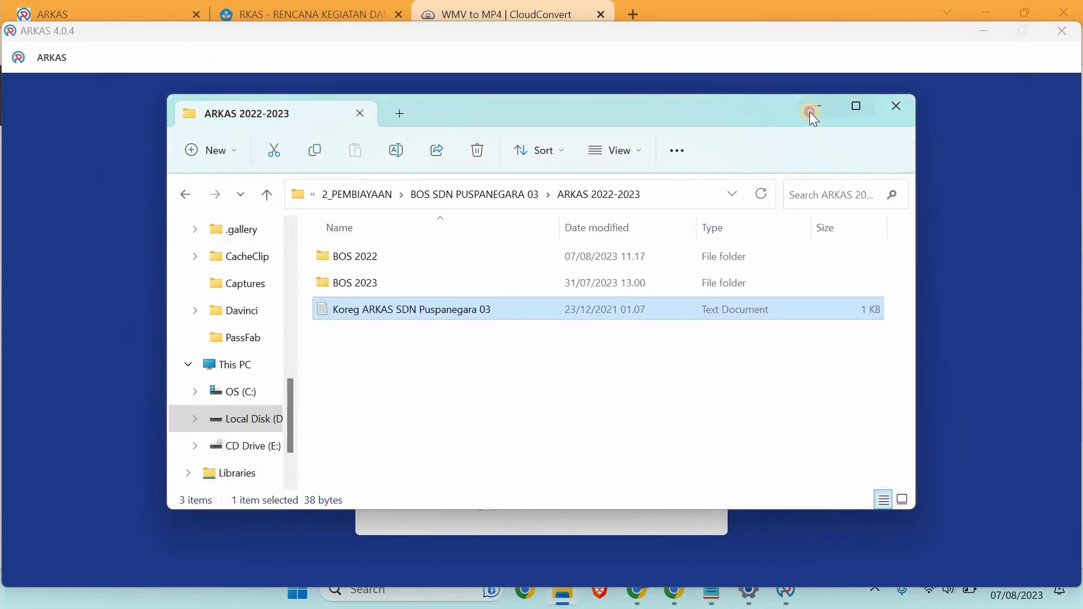
left_click(811, 112)
- Paste the activation code into the Kode Aktivasi field and start the data conversion
left_click(495, 389)
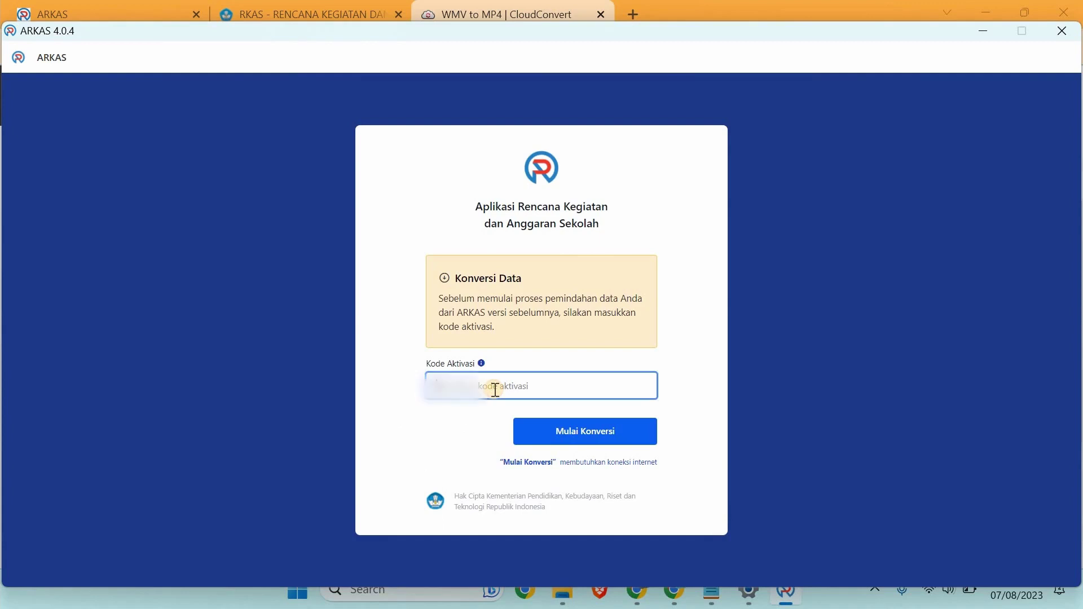
key("ctrl+v")
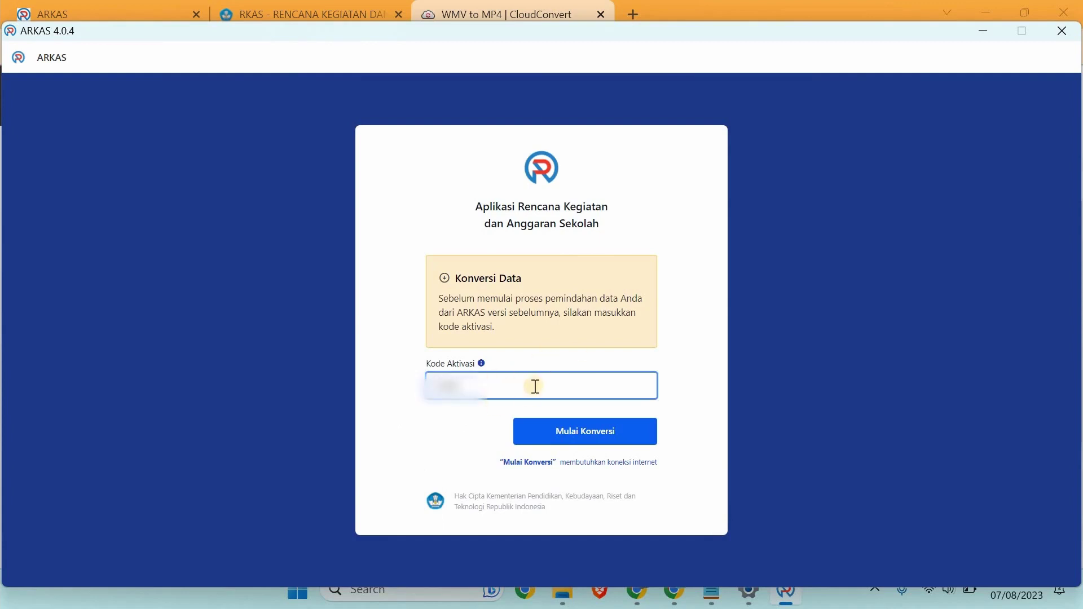
left_click(596, 440)
left_click(596, 437)
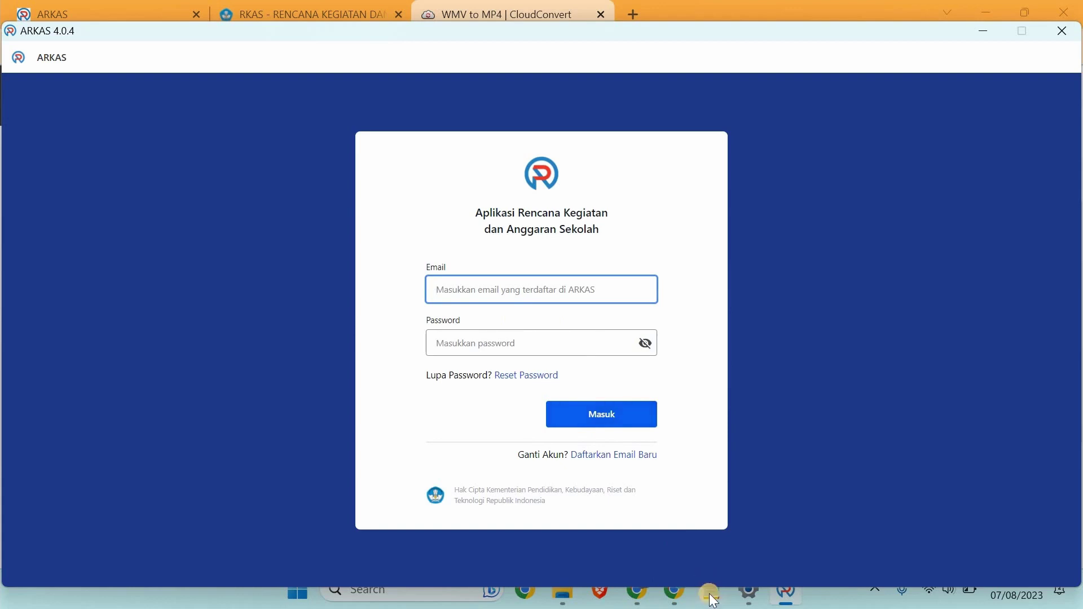
- Switch to the #cakas notes in Notepad, highlight "REGISTRASI AKUN DAN LOGIN", "LOGIN" and "ARKAS 3" in turn, and minimize the window
key("alt+Tab")
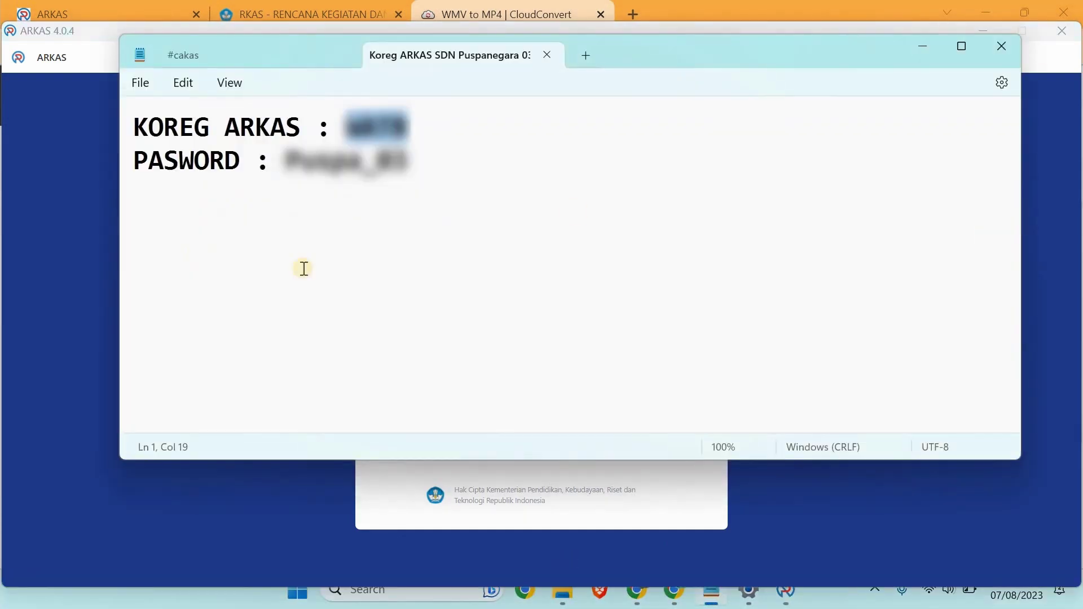
left_click(225, 56)
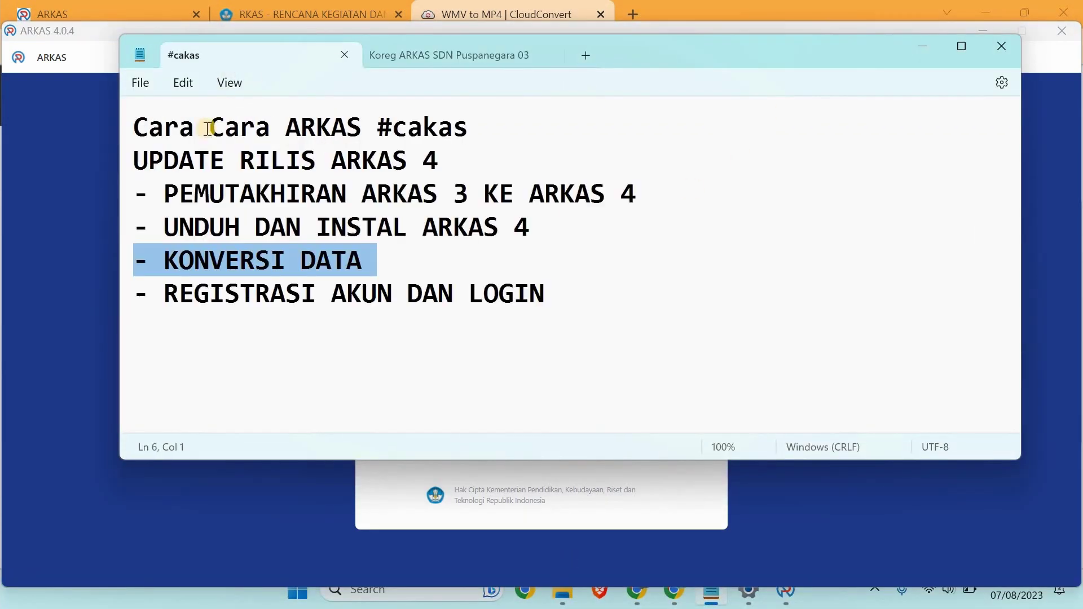
triple_click(127, 304)
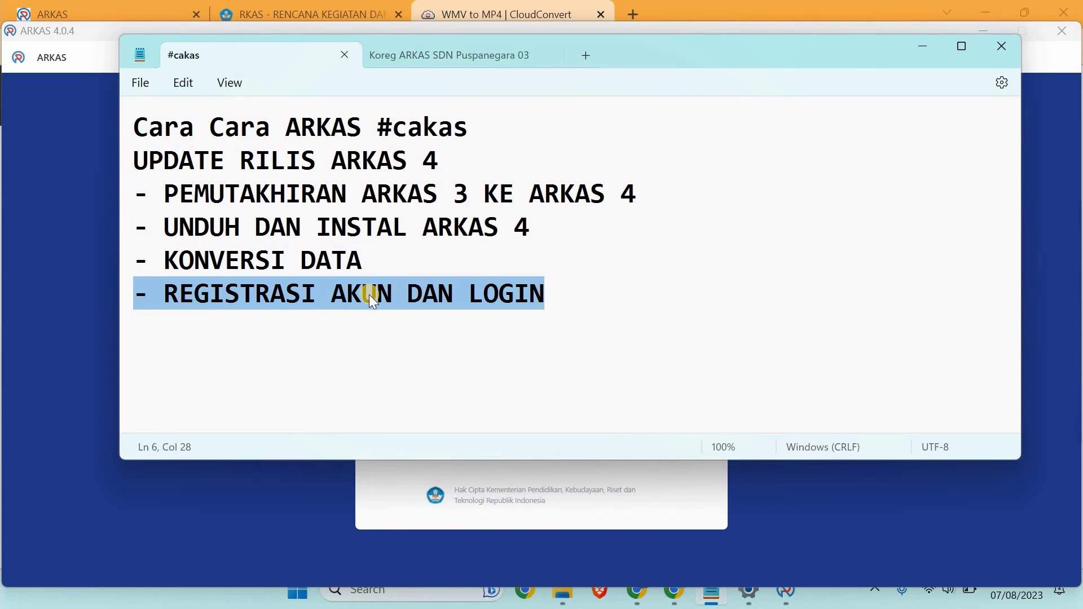
left_click(476, 294)
double_click(506, 295)
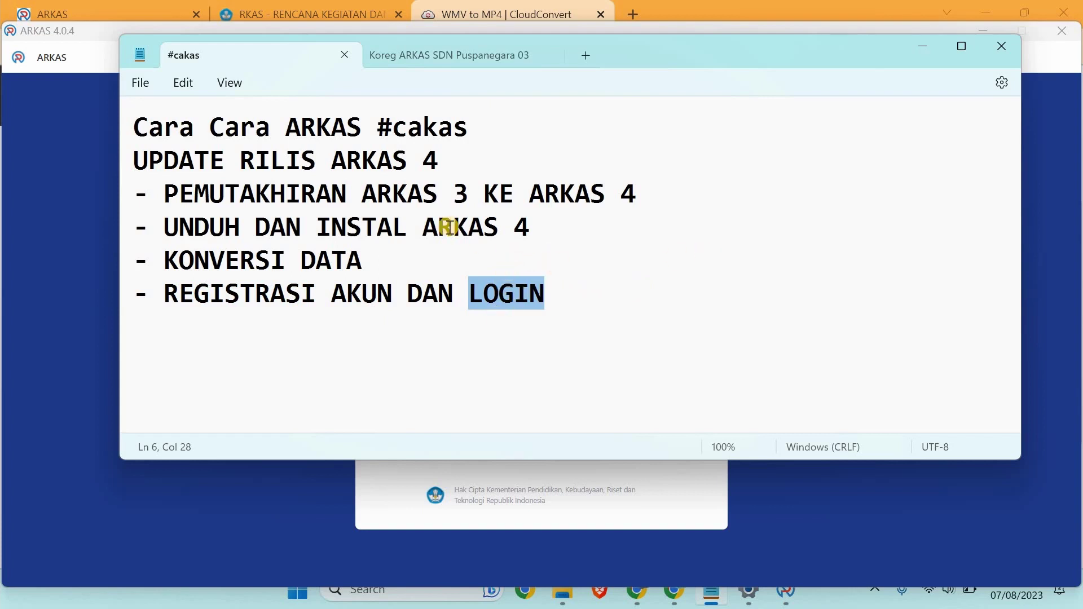
left_click_drag(363, 194, 460, 201)
key("shift+Right")
left_click(924, 44)
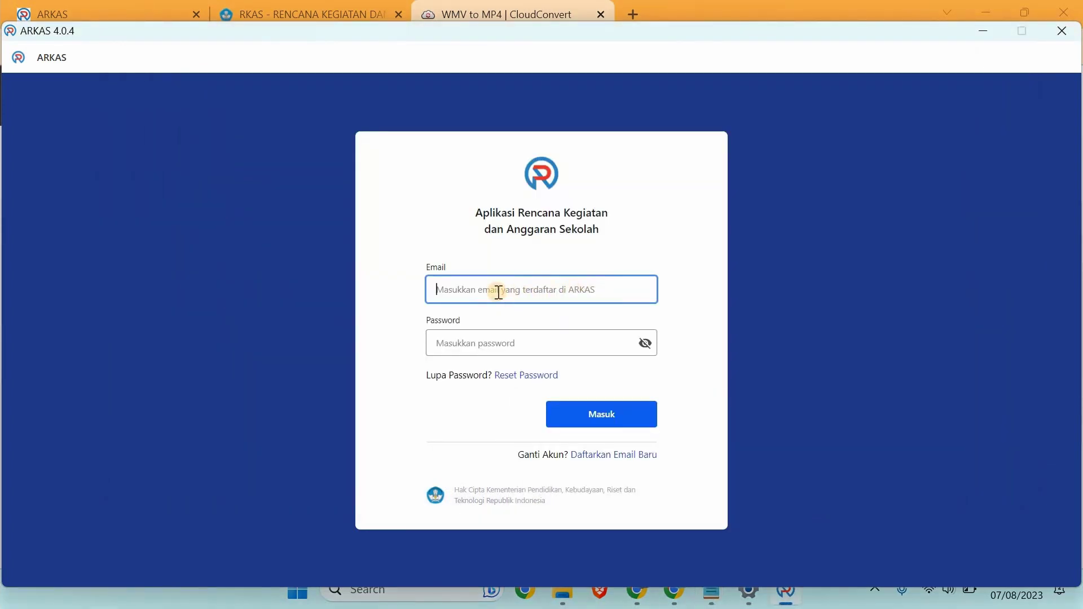
- Enter the registered email and the account password, and log in to ARKAS 4
key("ctrl+v")
key("Tab")
key("ctrl+v")
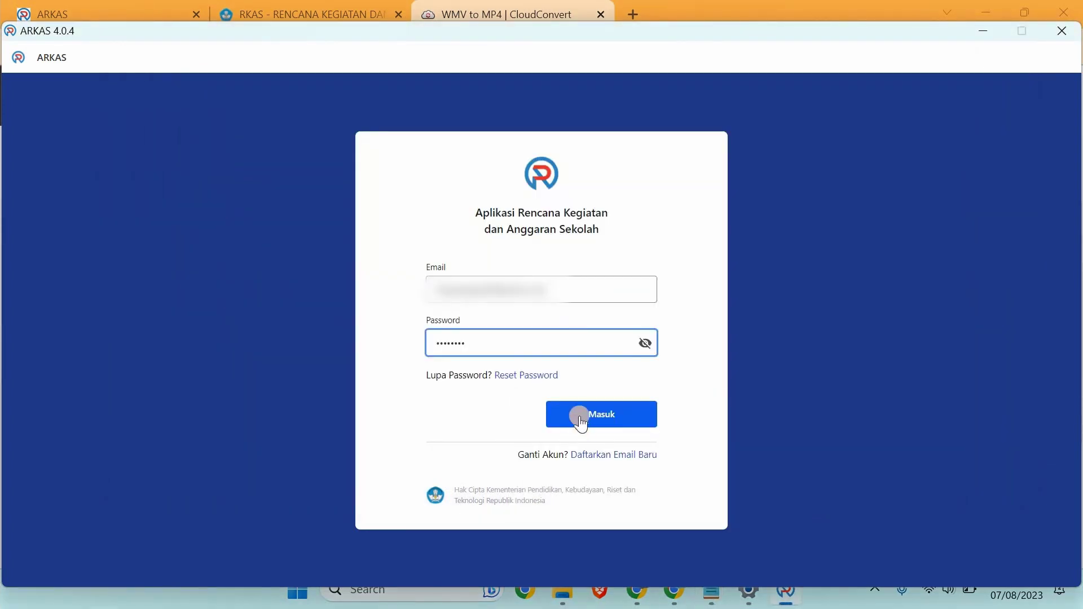
left_click(581, 417)
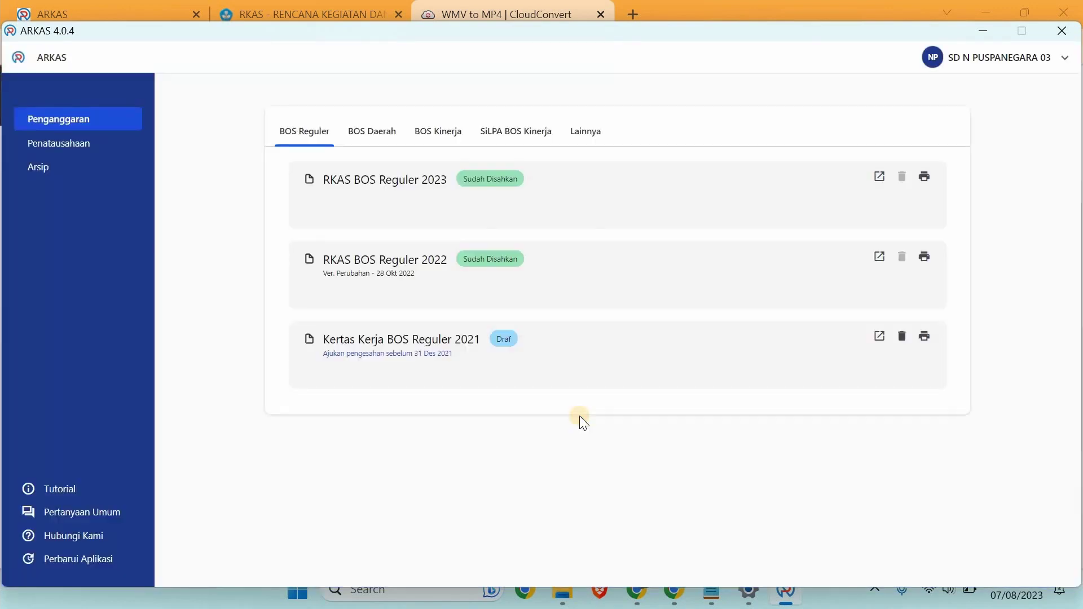
- Move the ARKAS window clear of the taskbar and switch to the #cakas notes in Notepad
left_click(1018, 35)
left_click_drag(489, 31, 489, 11)
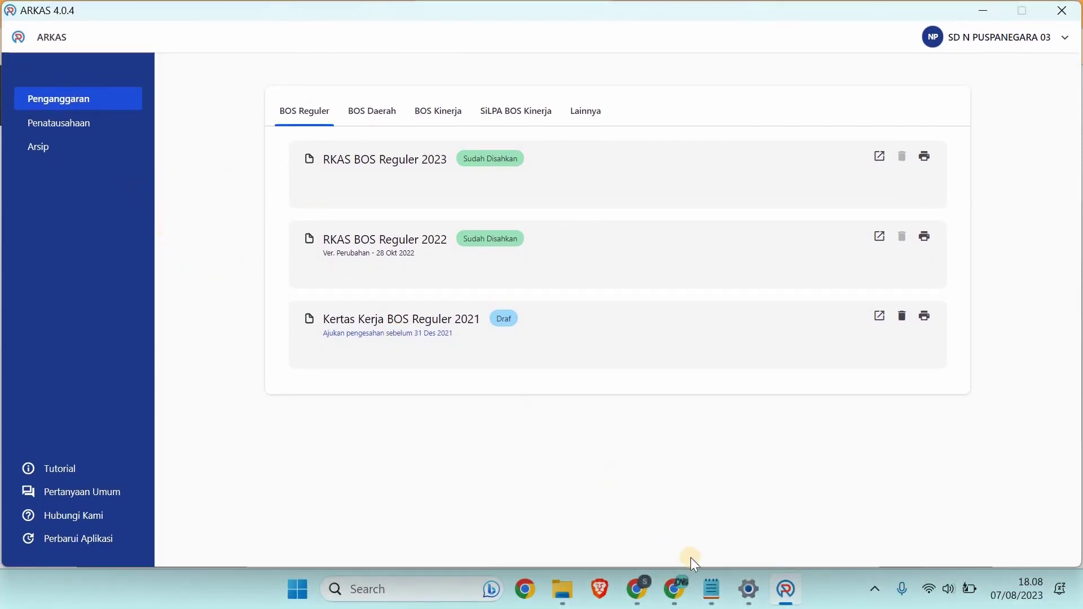
left_click(711, 589)
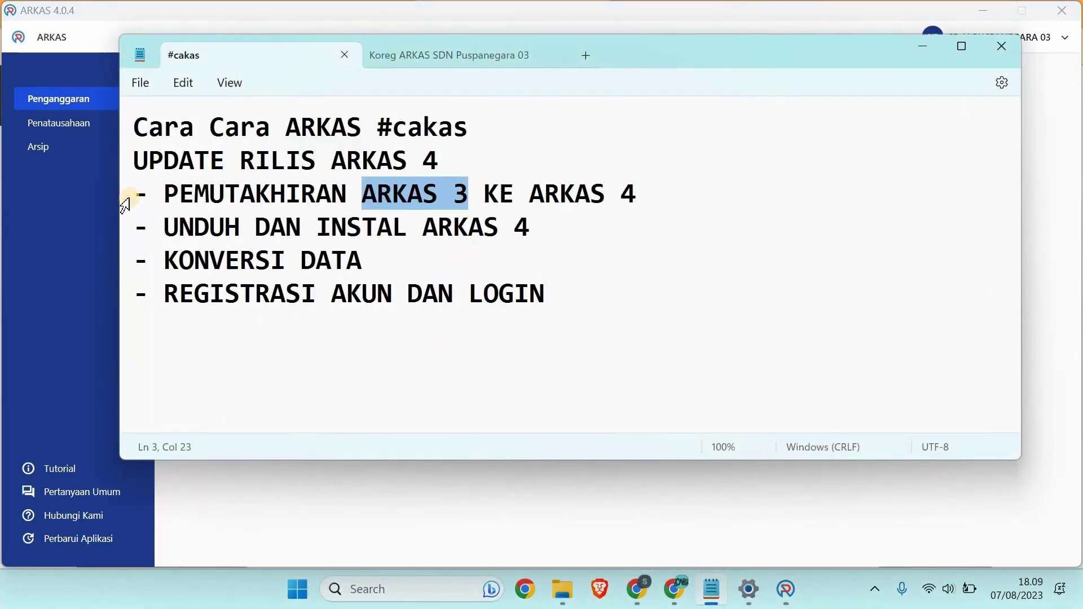
- Highlight the four checklist lines in turn, from "PEMUTAKHIRAN ARKAS 3 KE ARKAS 4" to "REGISTRASI AKUN DAN LOGIN", and return to Penganggaran in ARKAS
left_click(124, 204)
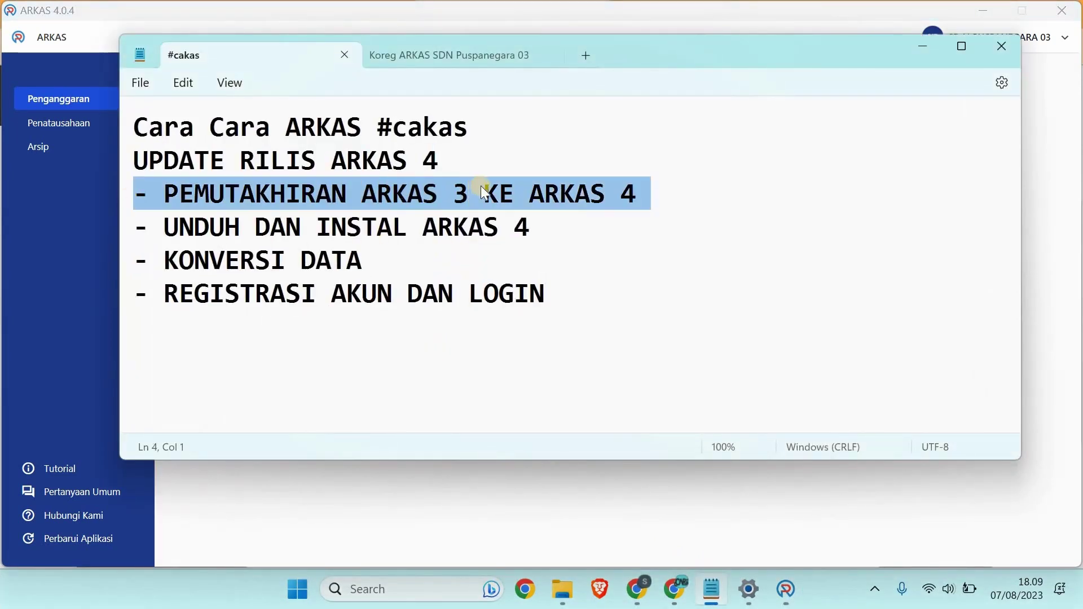
left_click(125, 237)
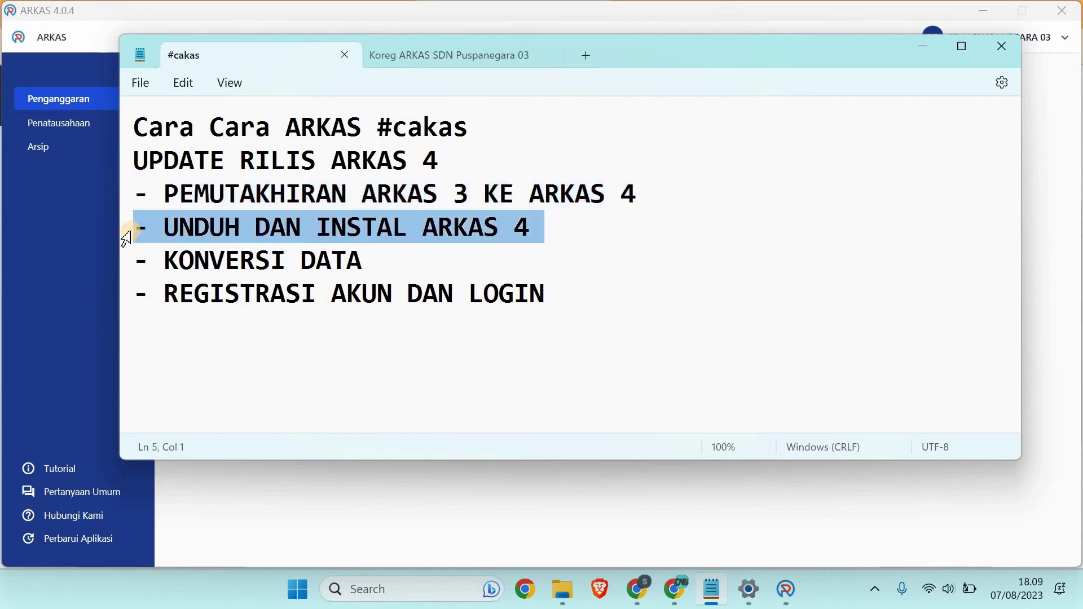
left_click(126, 265)
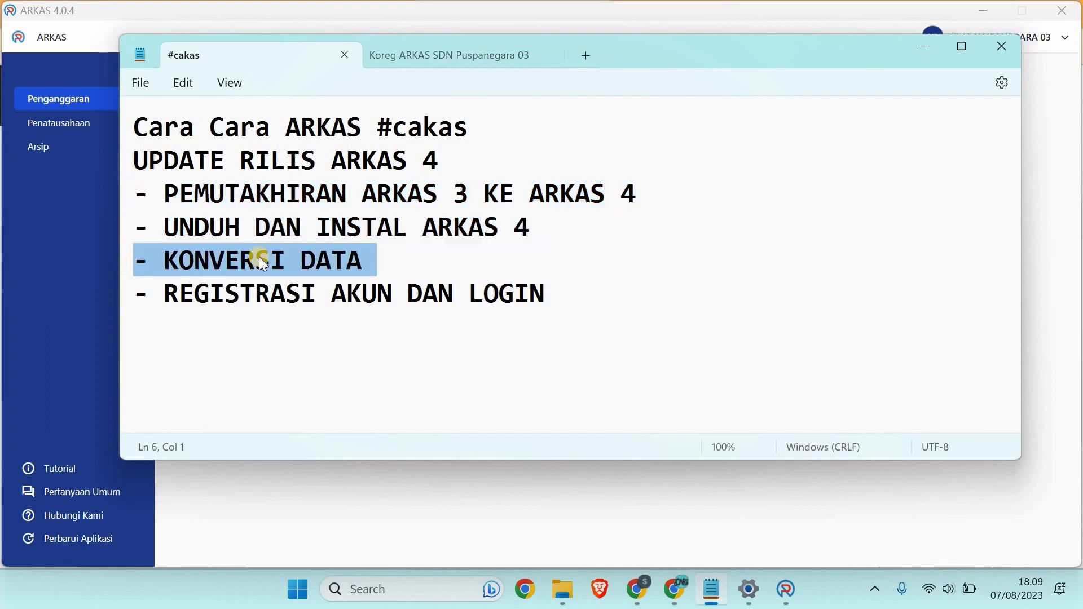
left_click(127, 298)
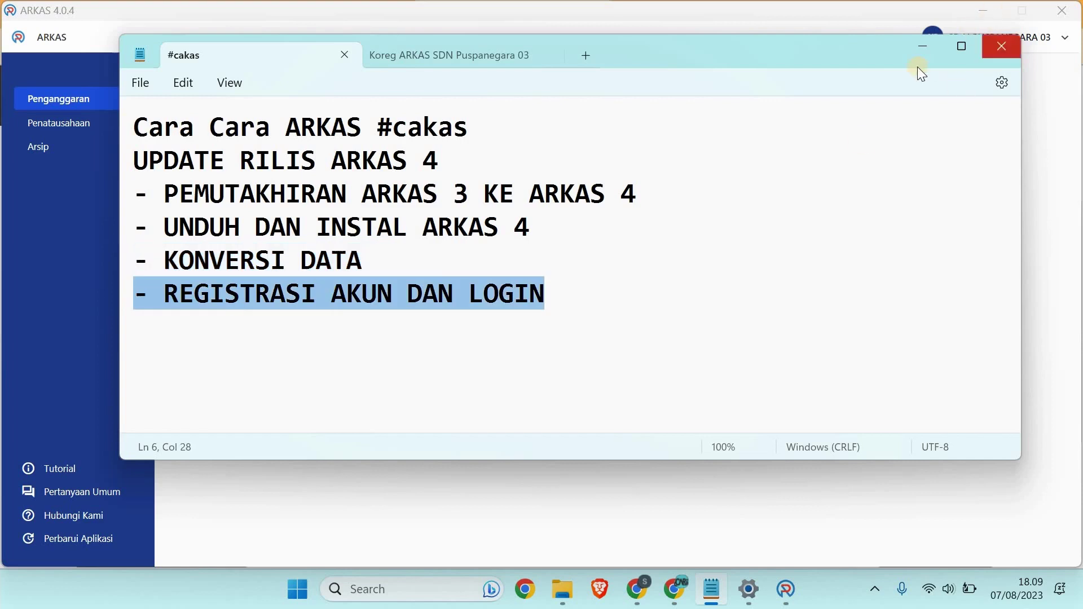
left_click(919, 49)
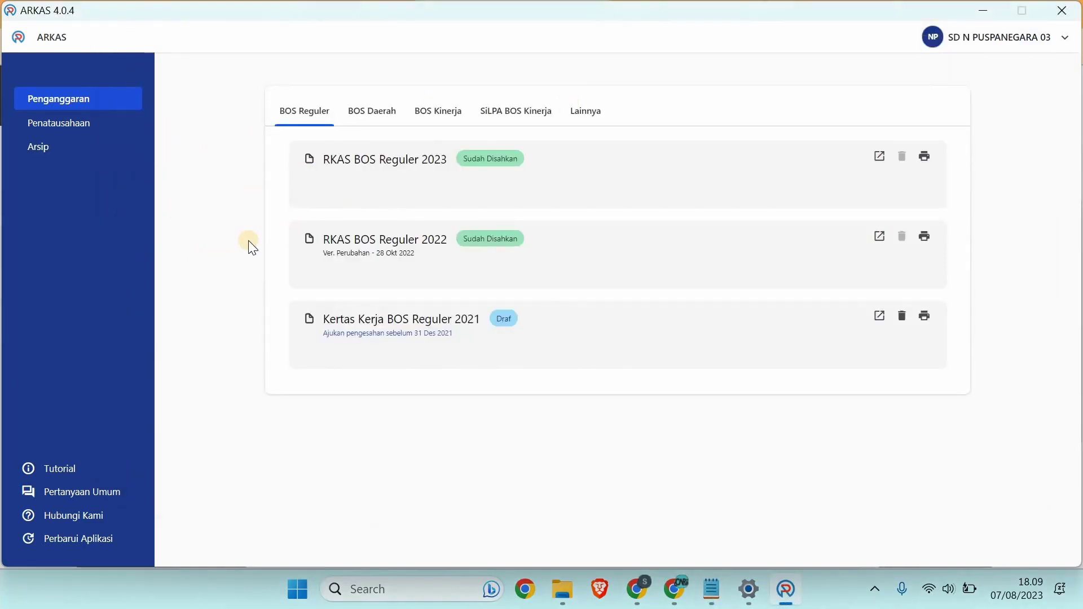
left_click(96, 101)
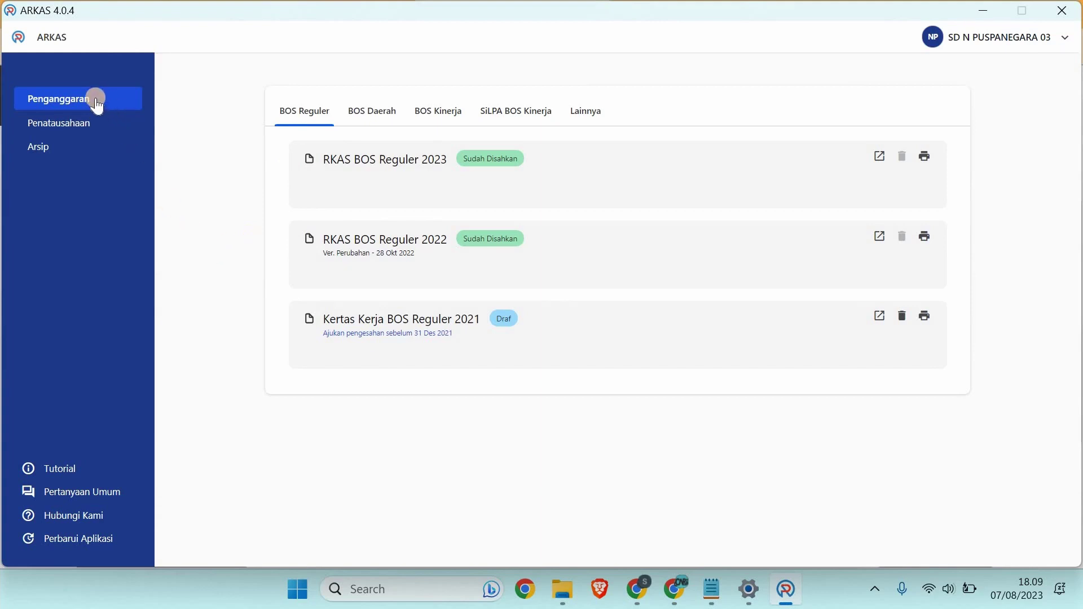